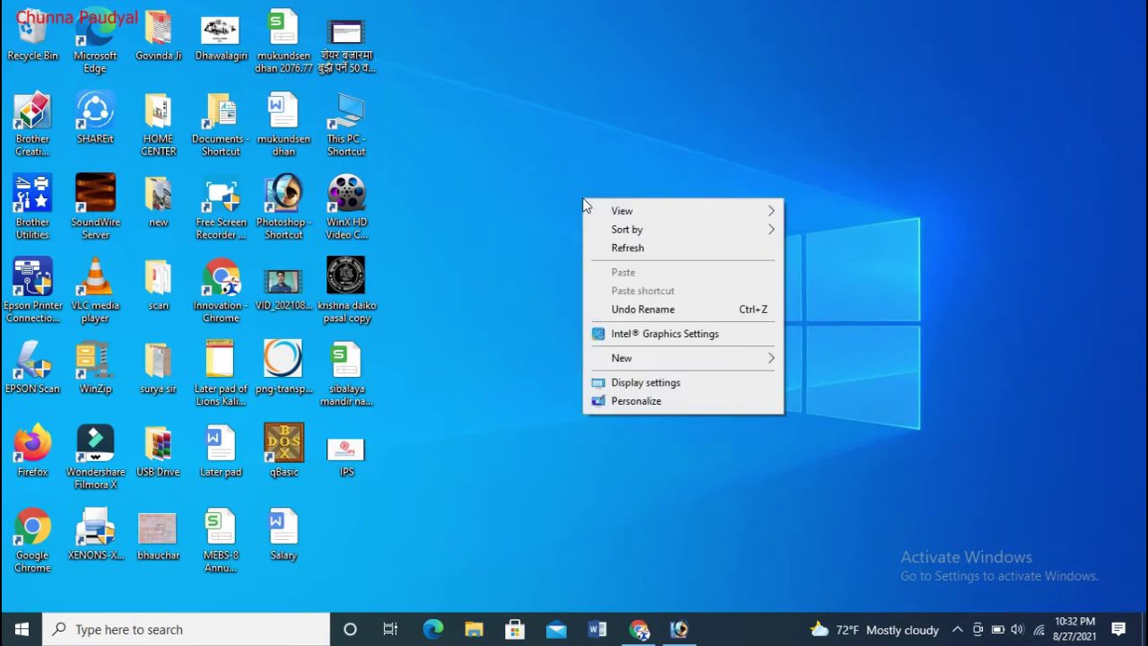
Step: Refresh the desktop several times from its right-click menu
click(606, 249)
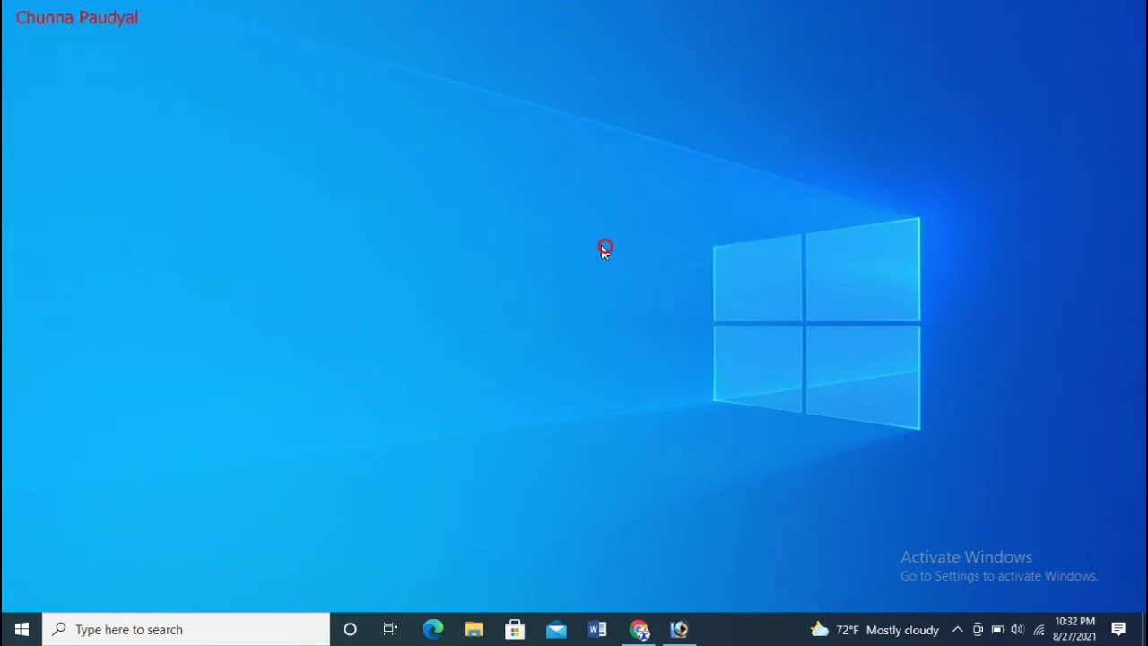
right_click(561, 219)
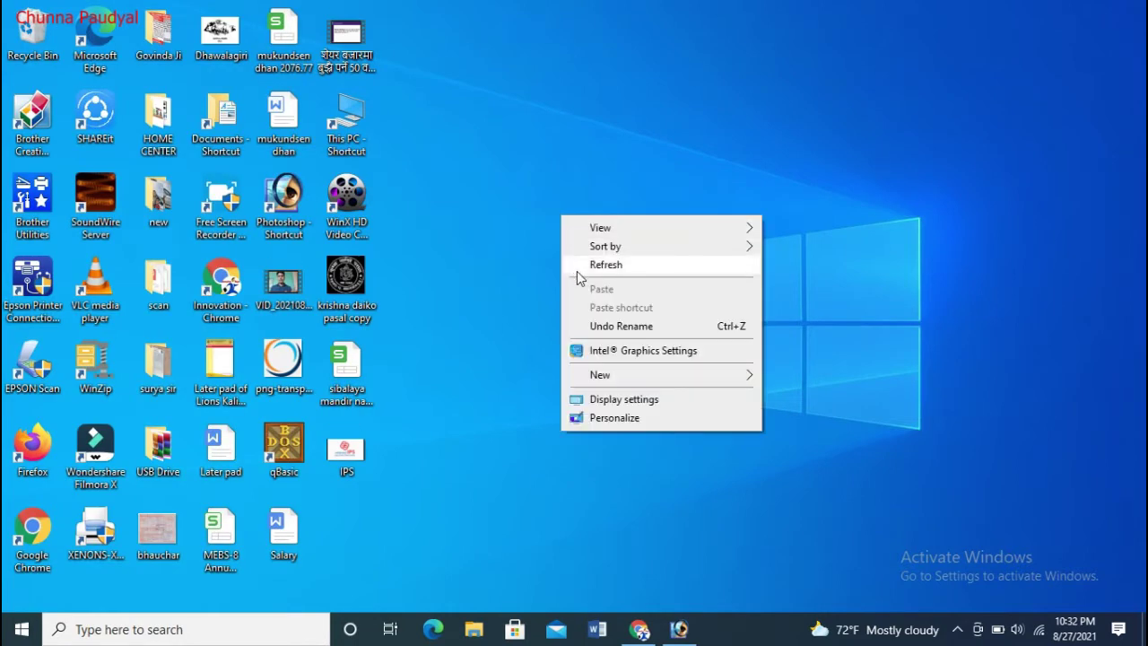
click(576, 265)
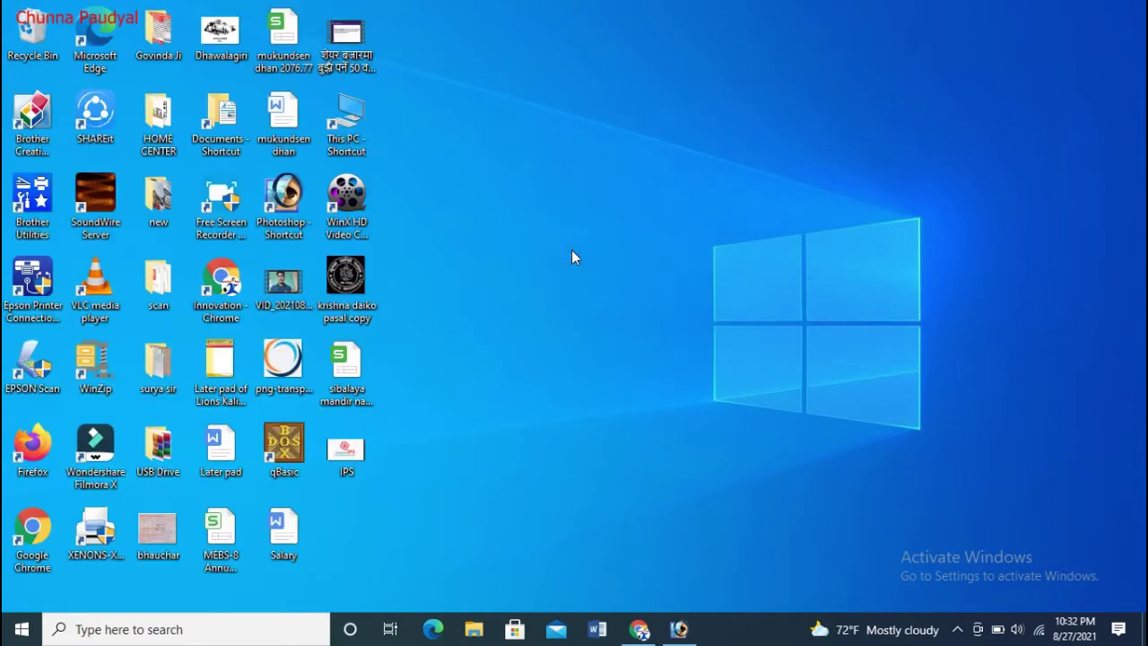
right_click(572, 251)
click(593, 302)
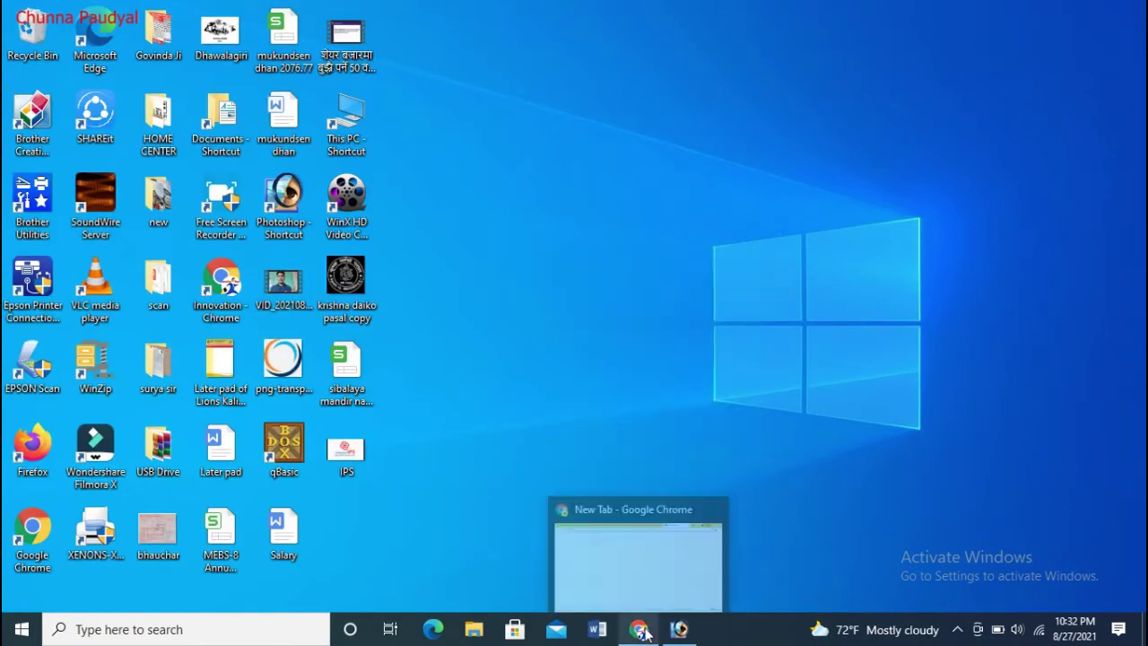
Step: Back in Chrome, search Google for 'connect ips'
click(640, 630)
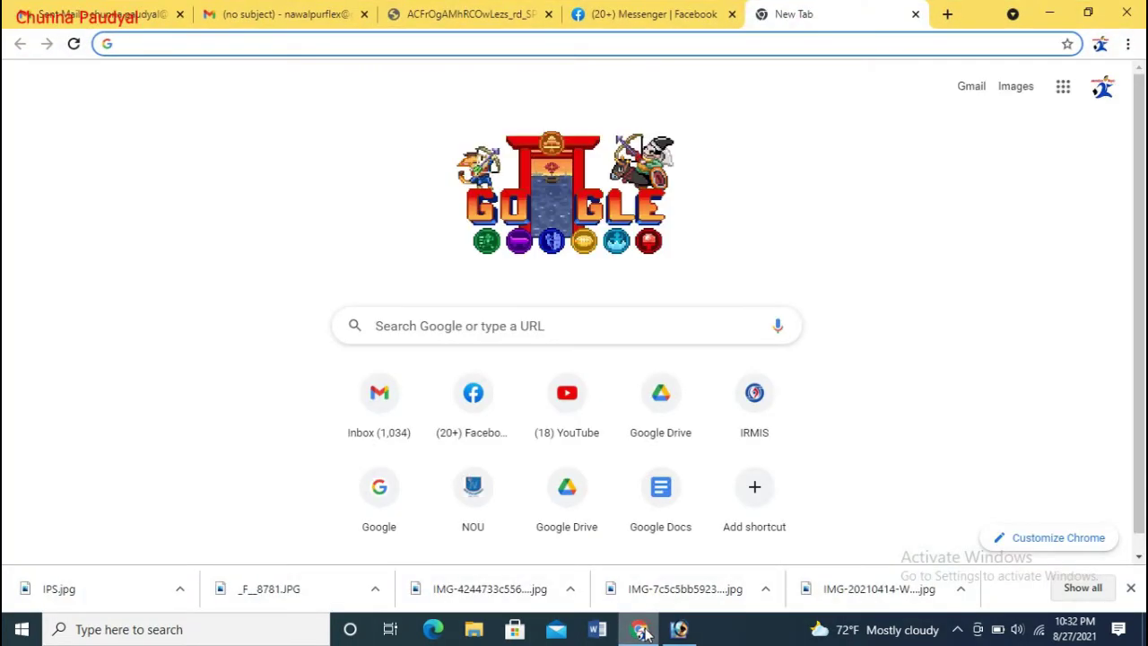
click(538, 323)
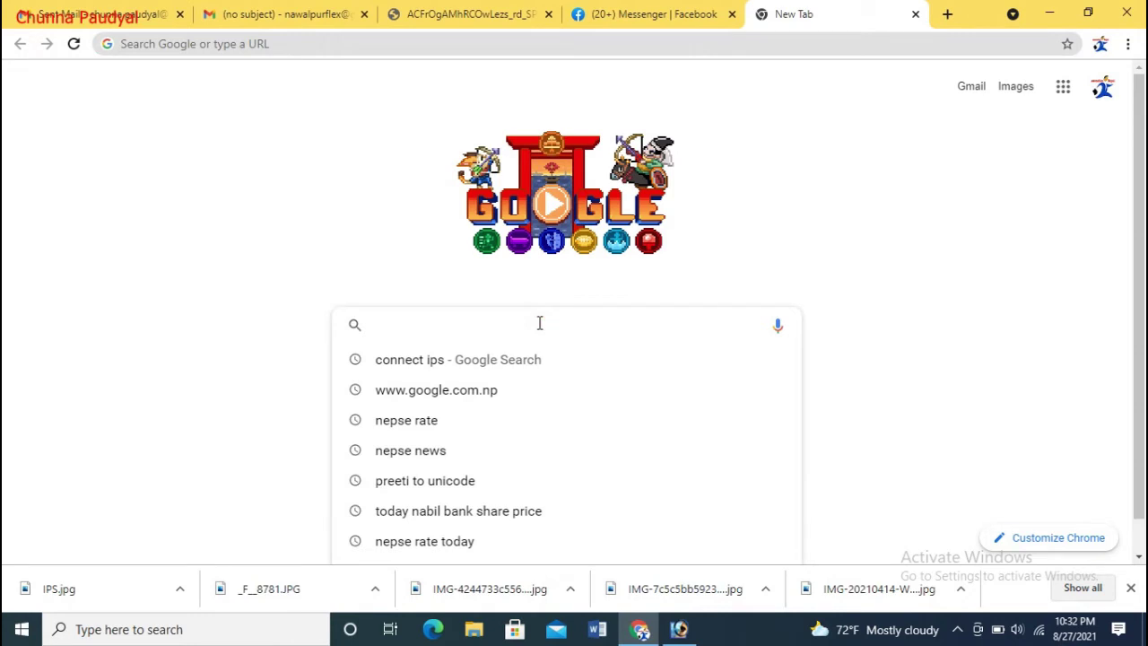
text(co)
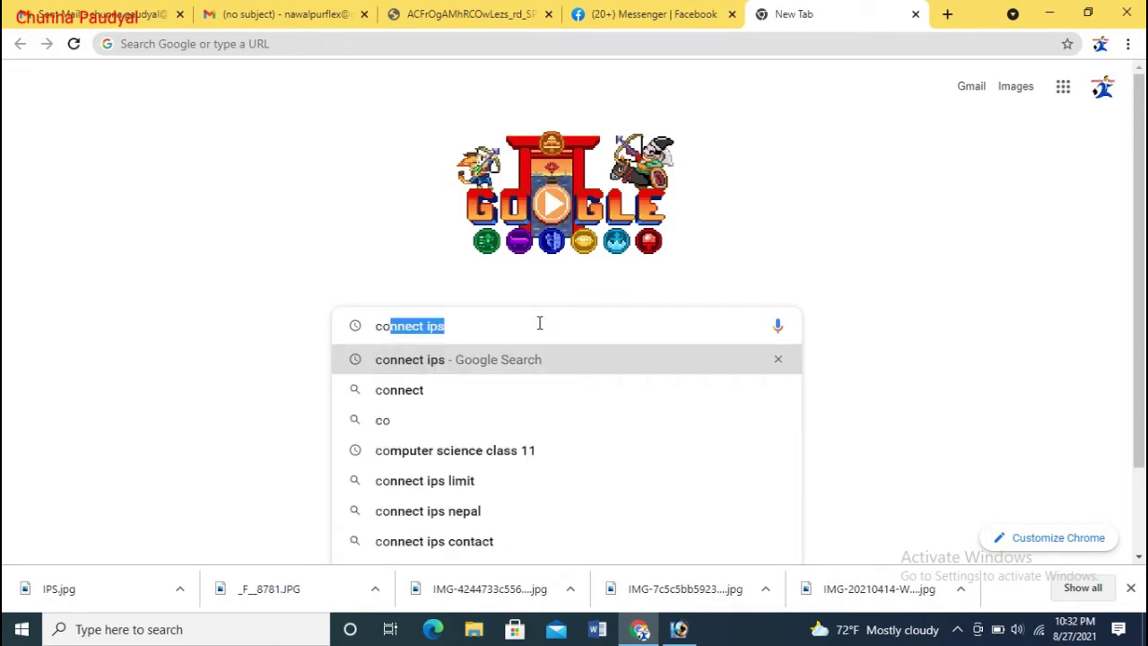
text(nne)
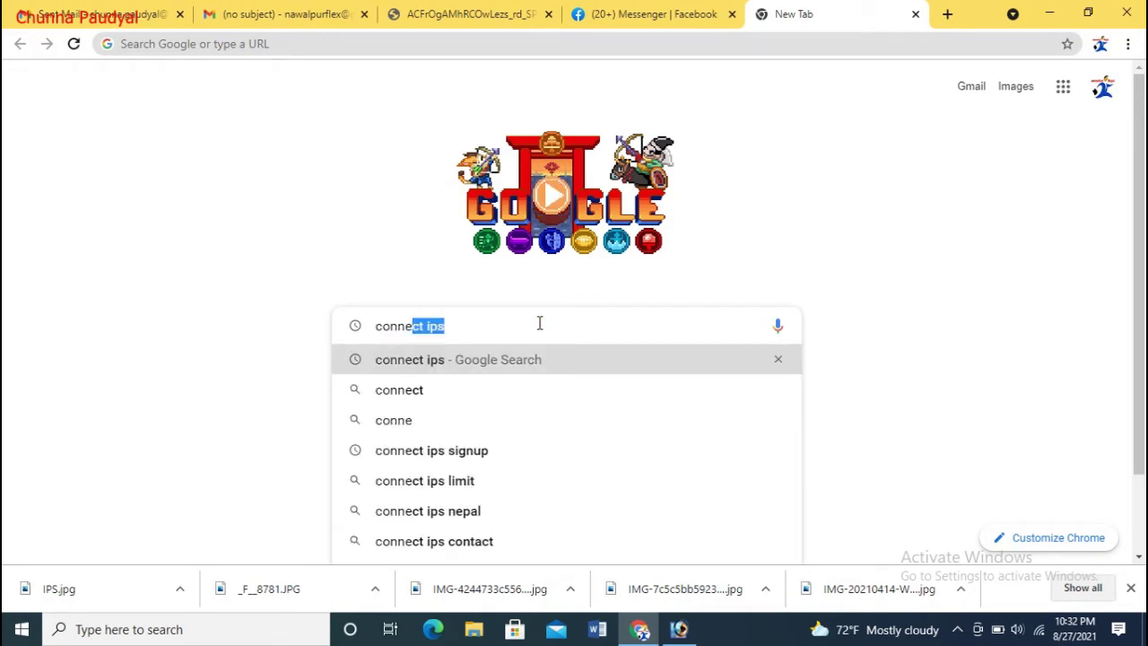
text(ct ips)
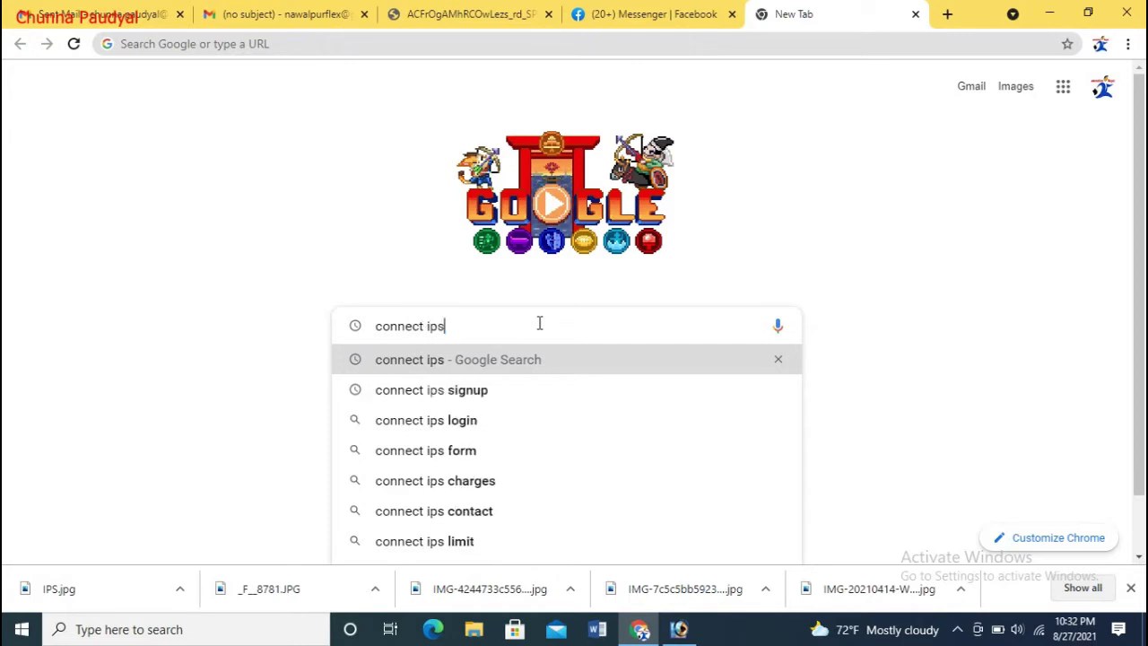
key(Return)
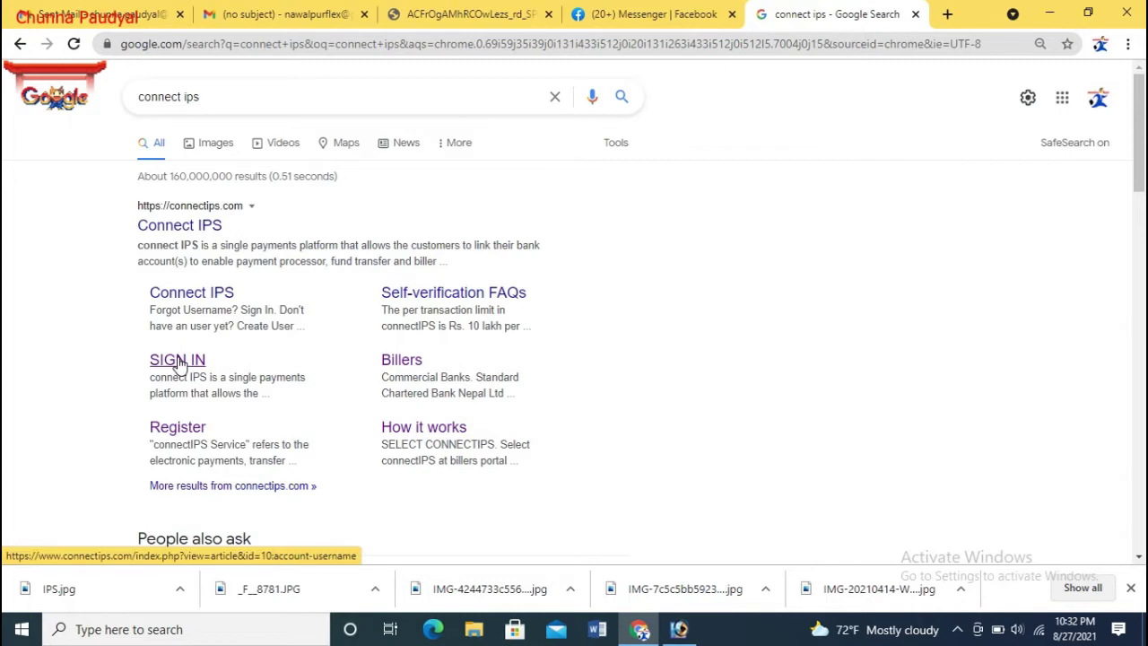
Step: Open the connectIPS sign-in result and go to Sign Up for a new account
click(179, 361)
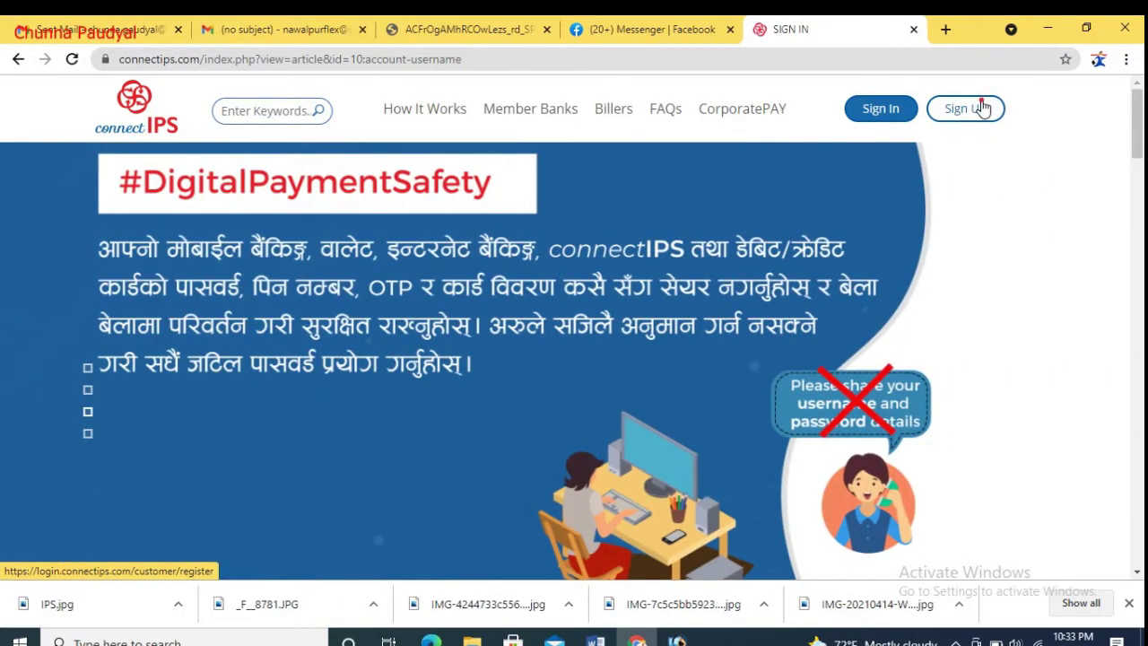
click(982, 103)
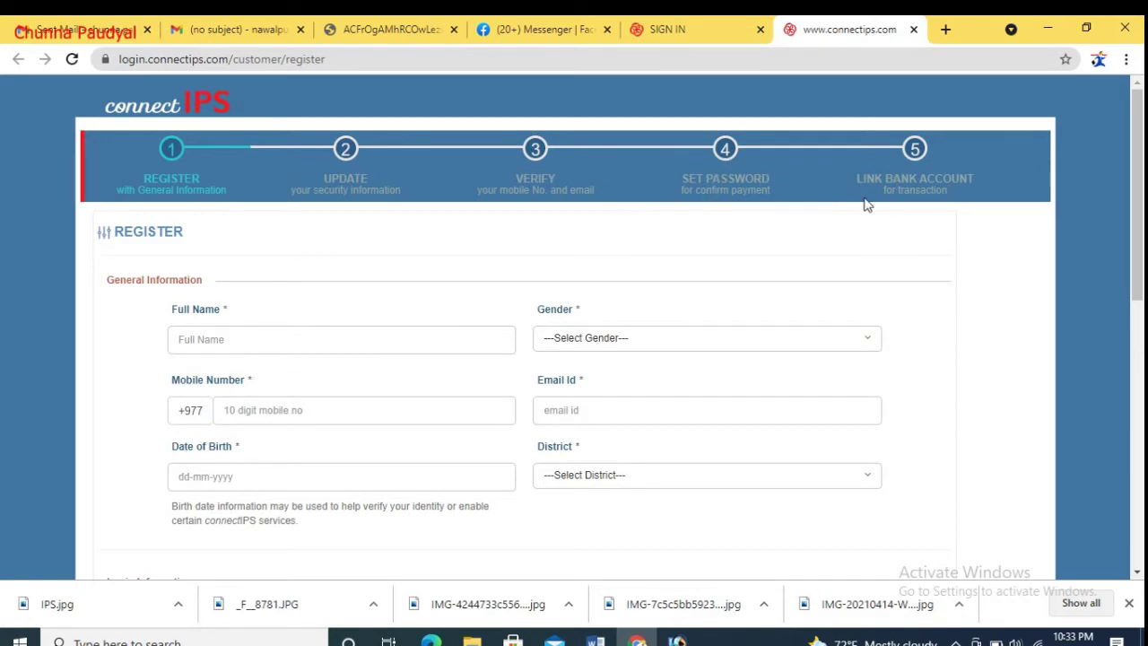
Step: Enter the applicant's full name, correcting a typo, and their mobile number
click(238, 338)
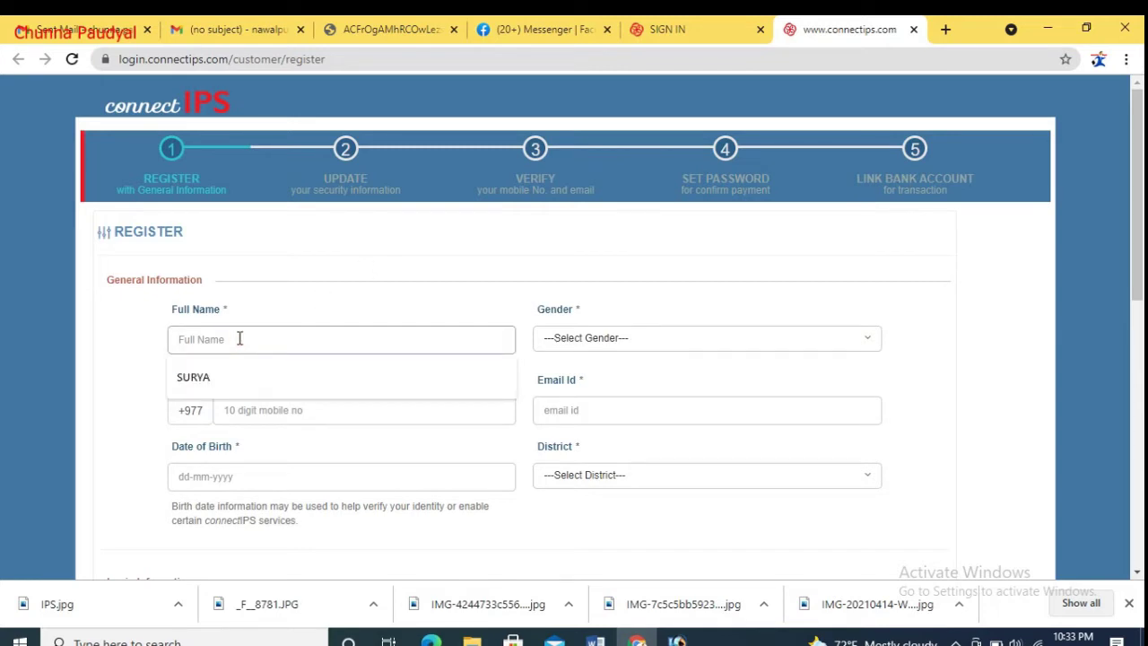
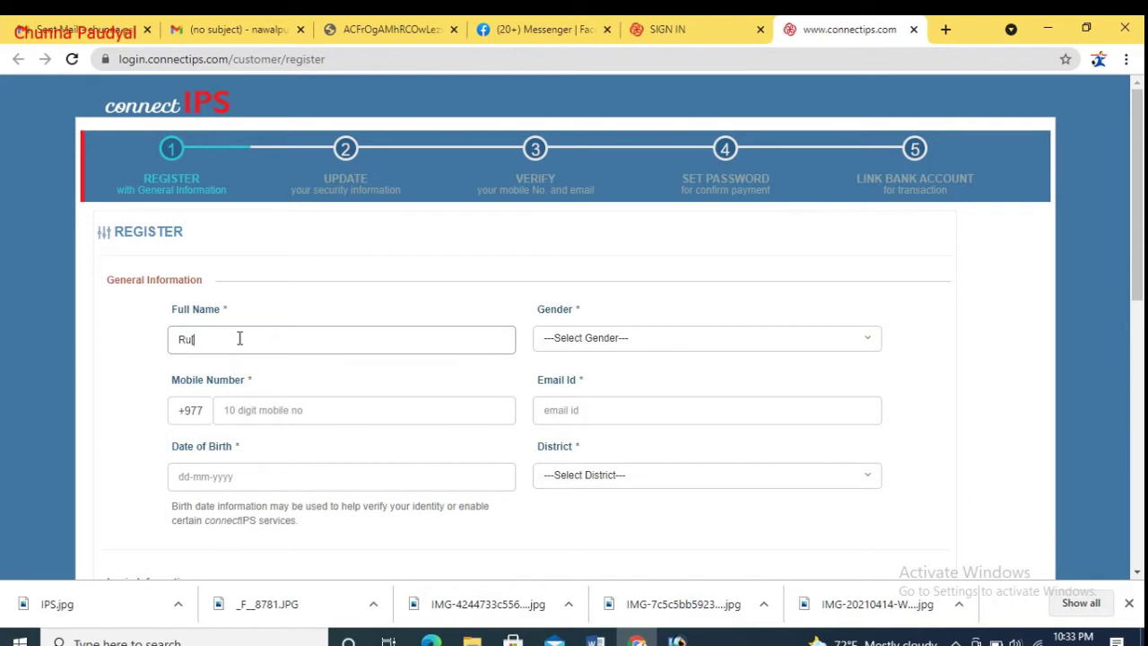
click(260, 415)
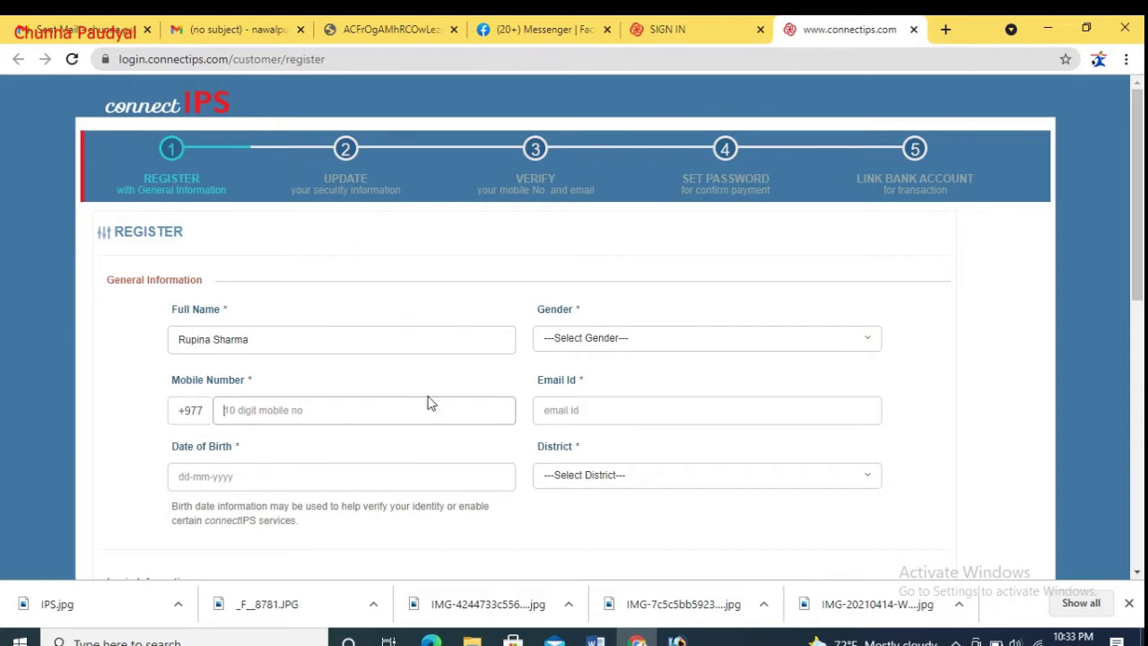
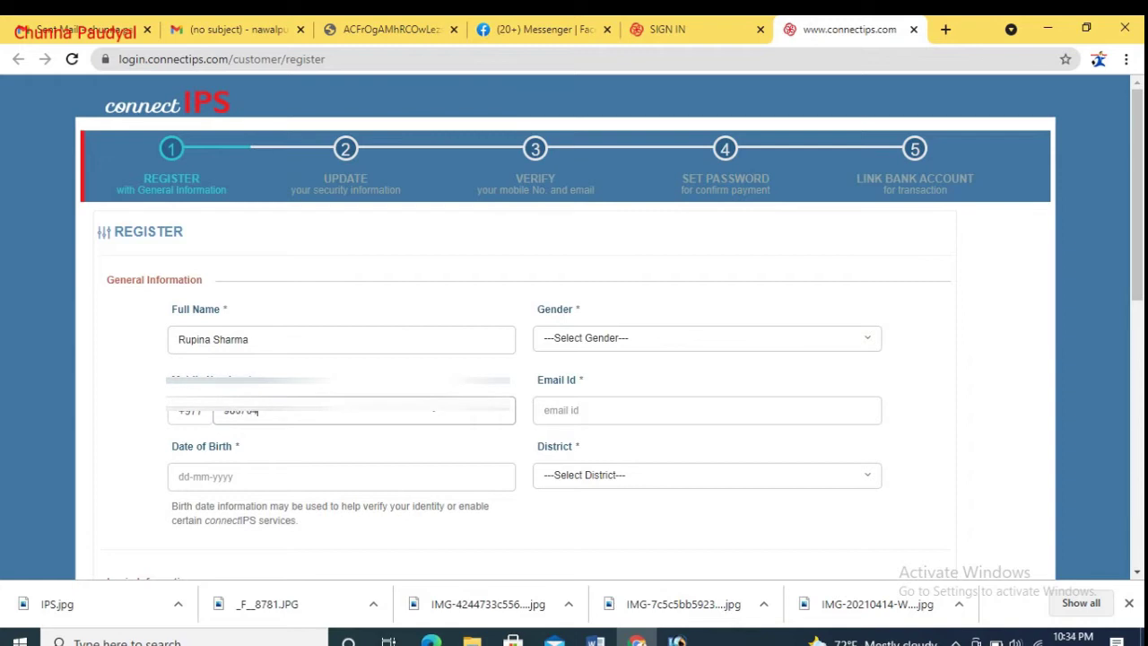
Step: Choose FEMALE as the gender and type the applicant's email address
click(609, 337)
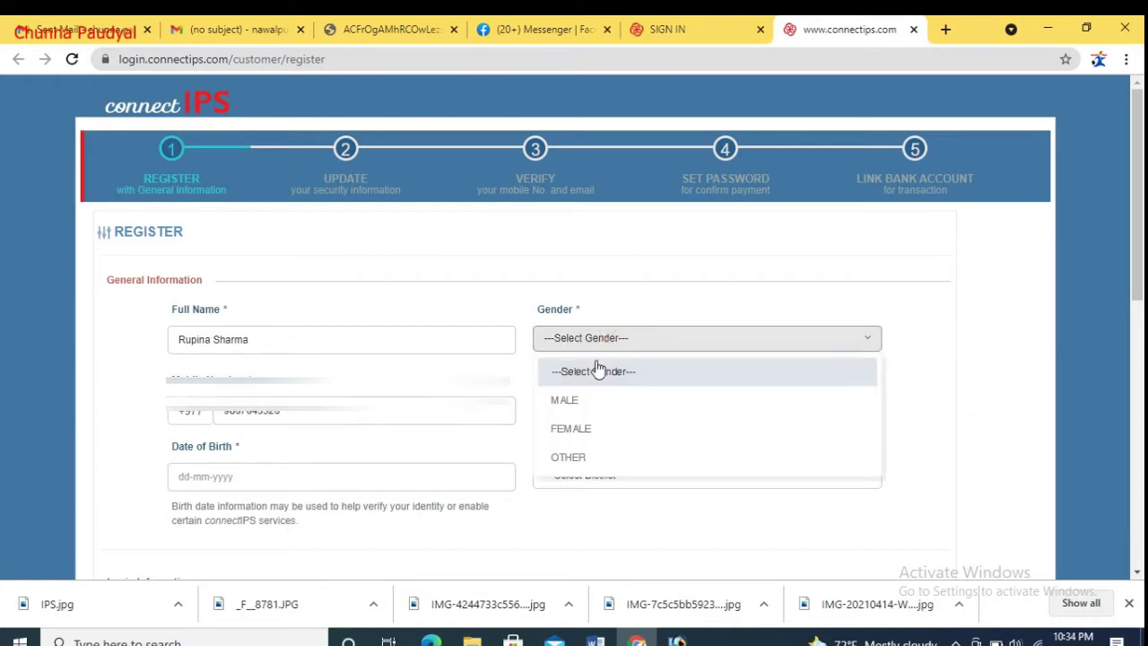
click(584, 429)
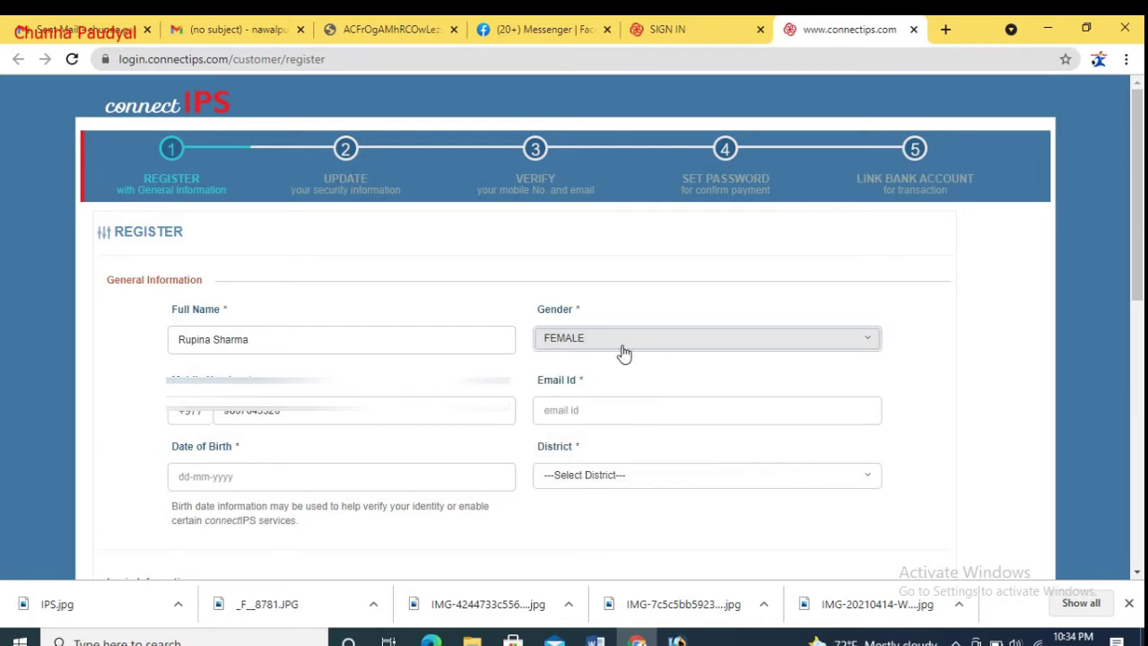
click(559, 412)
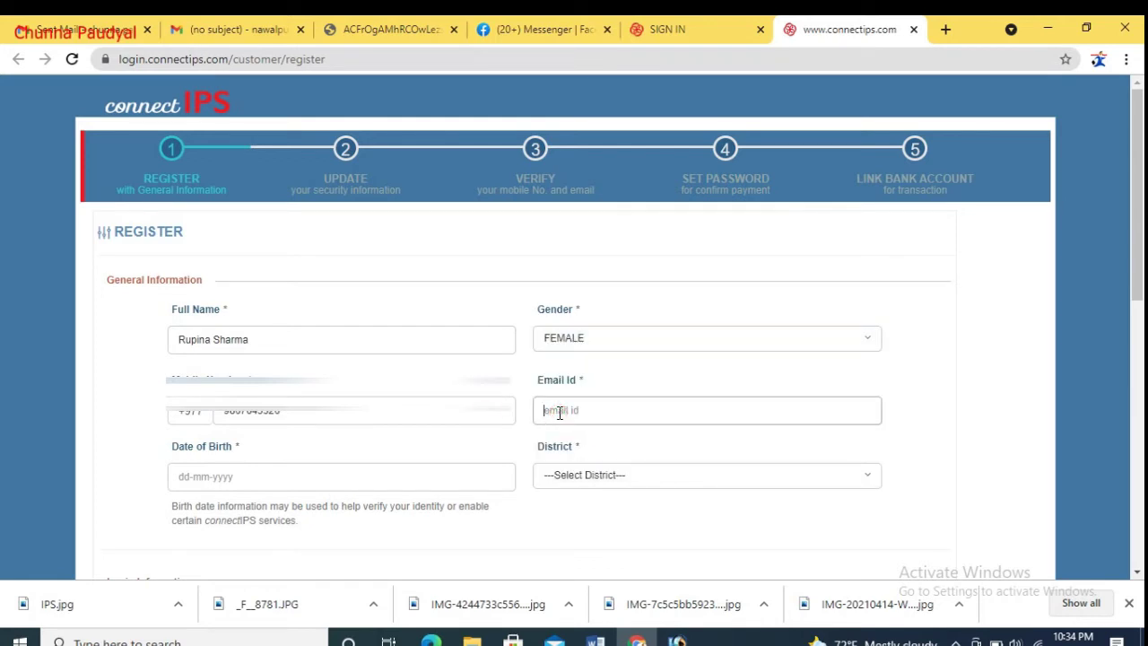
text(r)
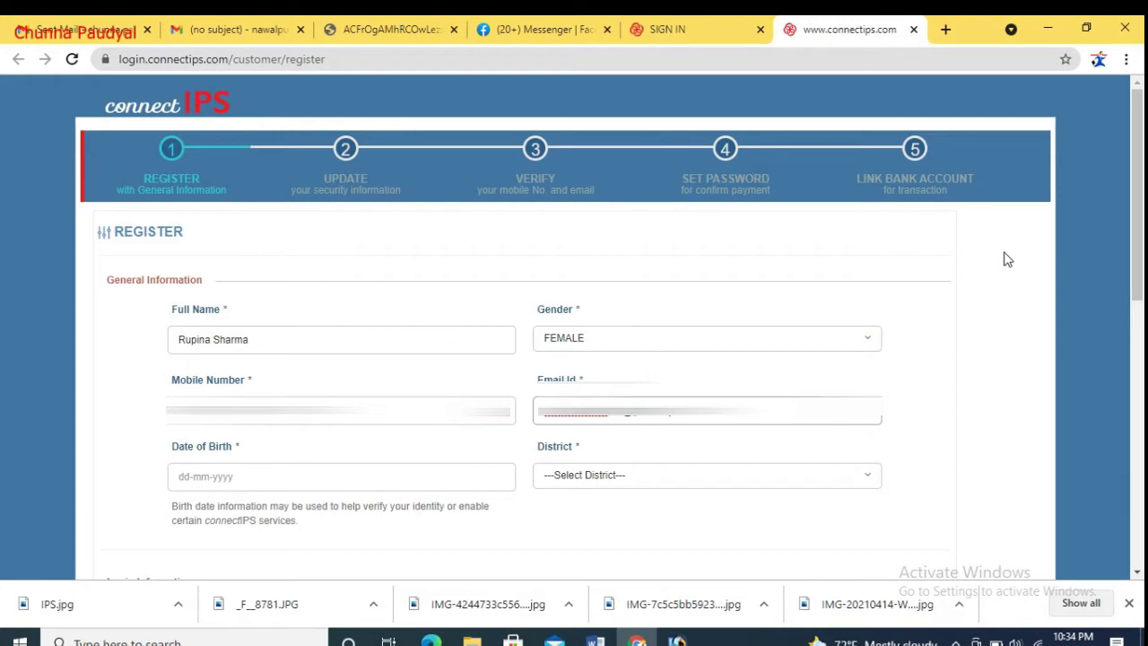
Step: Open the Date of Birth calendar and switch it from 2021 to 1992
click(255, 474)
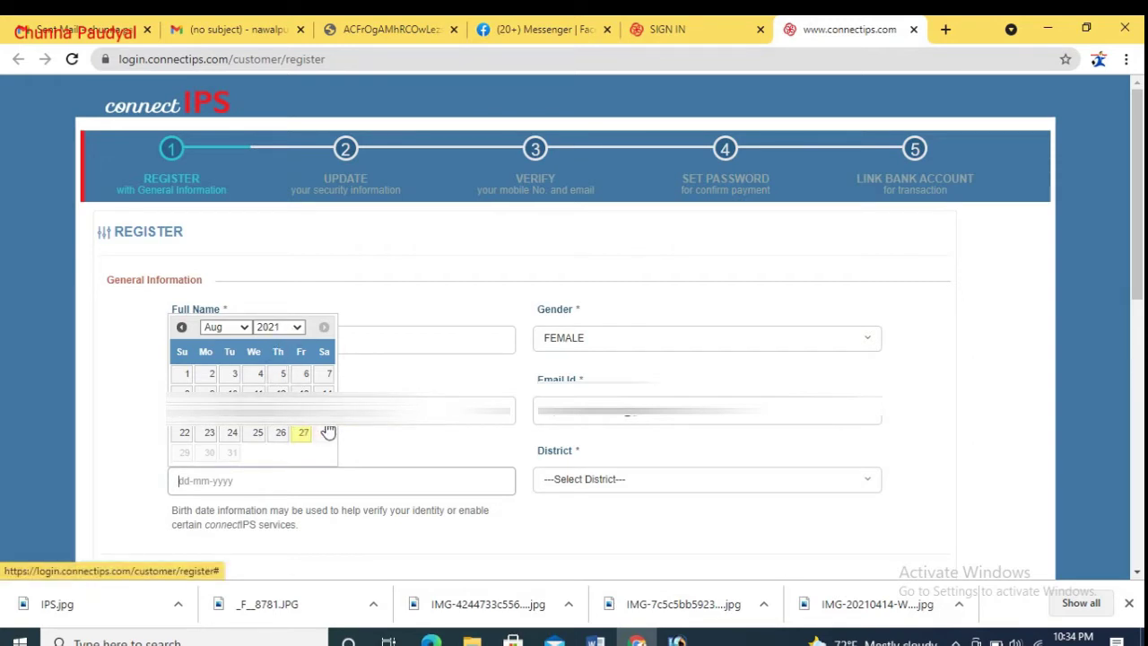
click(296, 327)
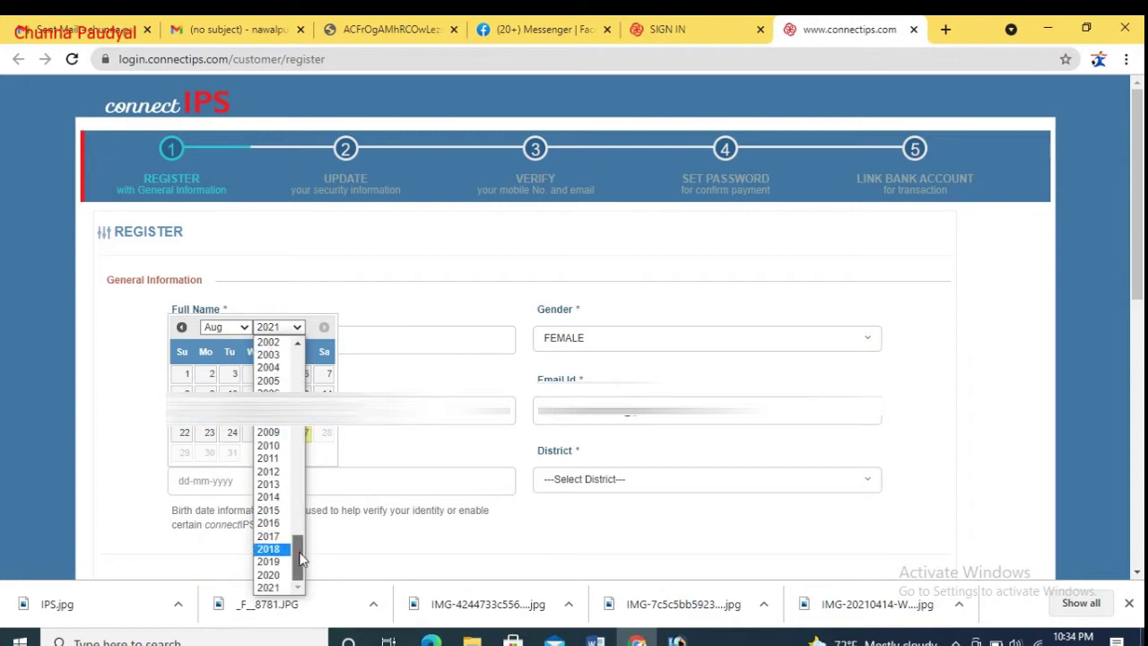
drag(298, 555, 306, 496)
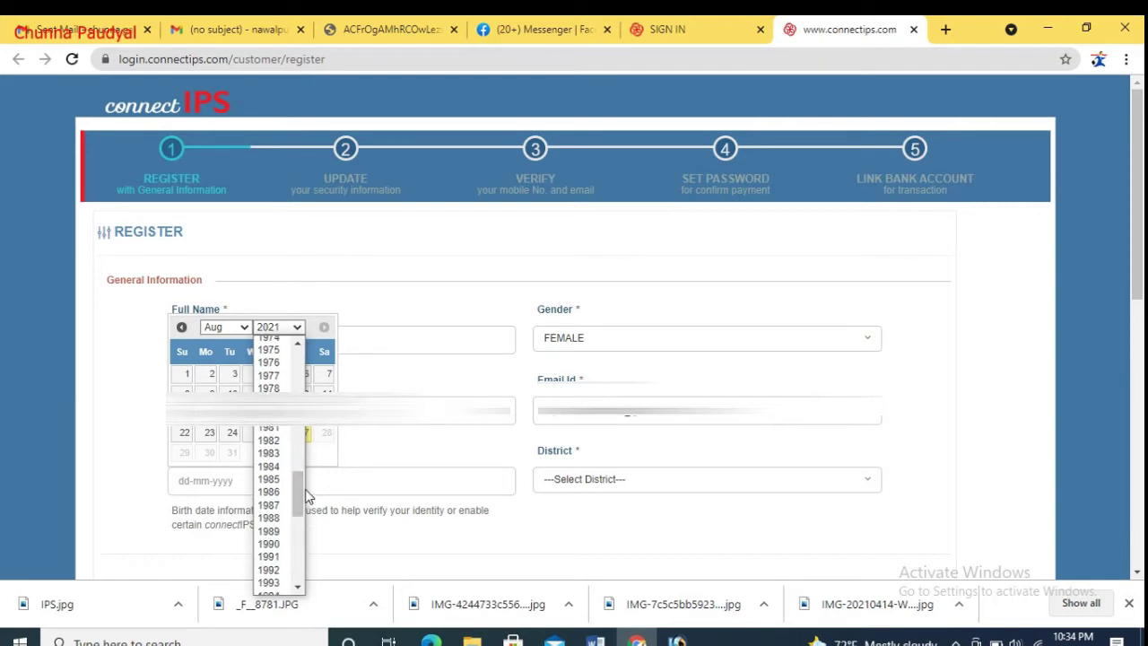
click(269, 570)
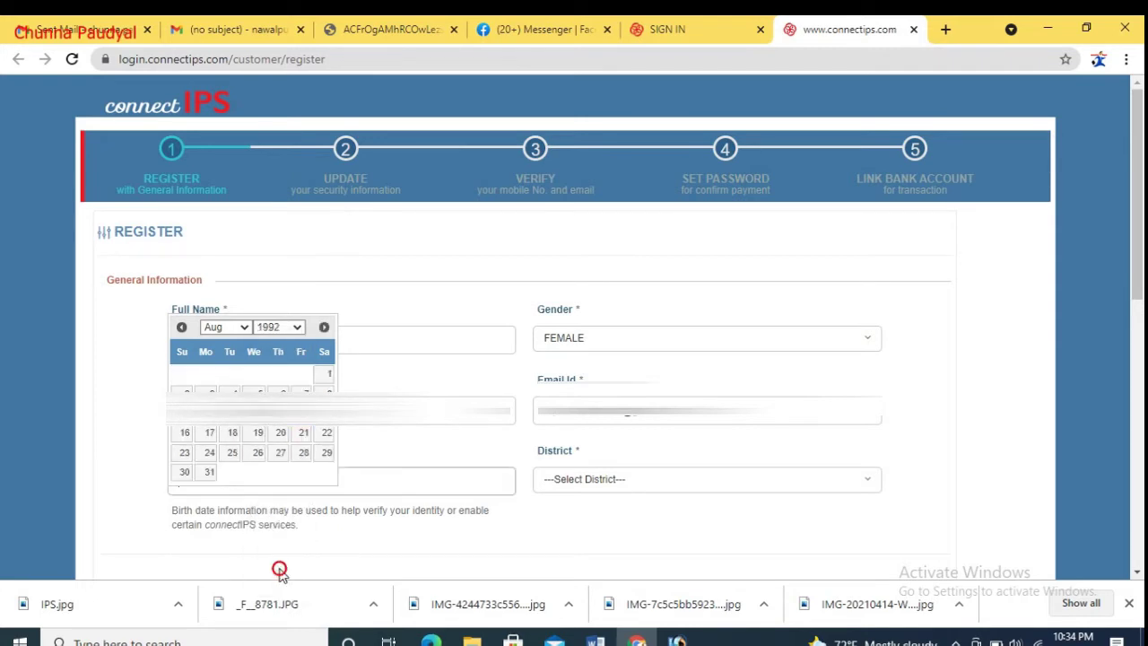
click(278, 392)
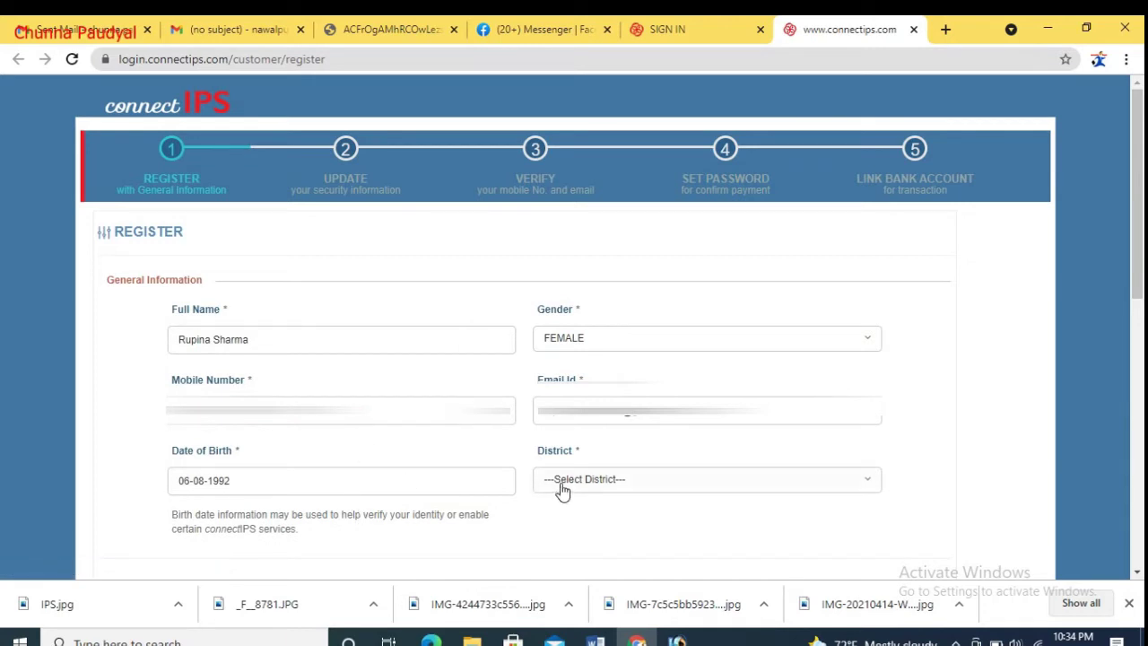
click(604, 480)
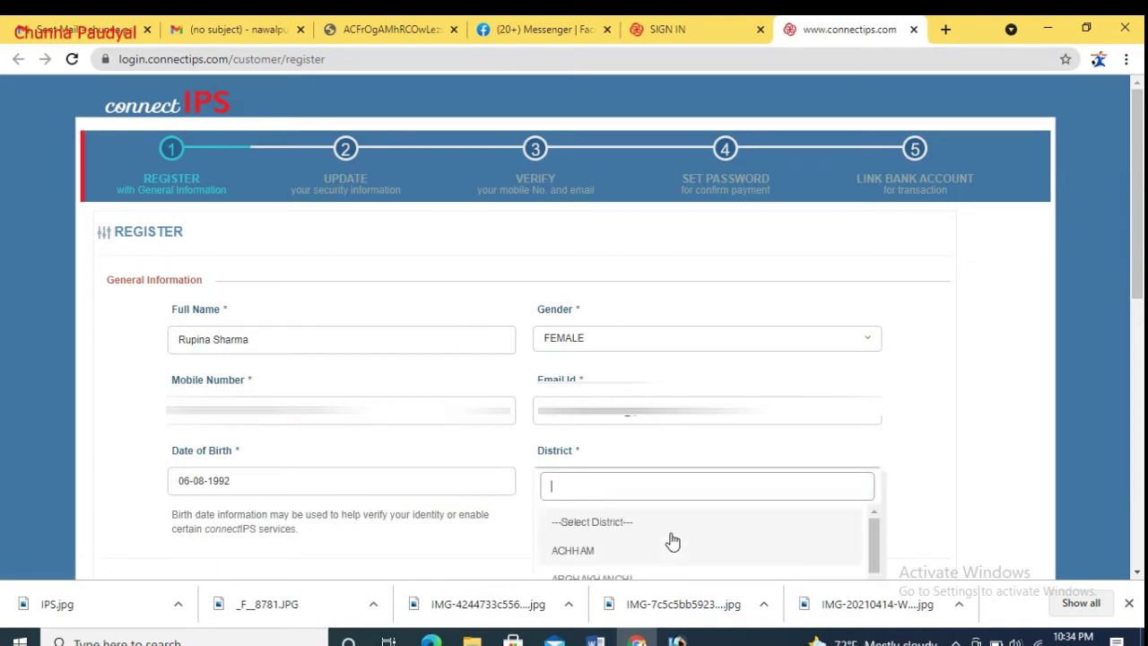
text(b)
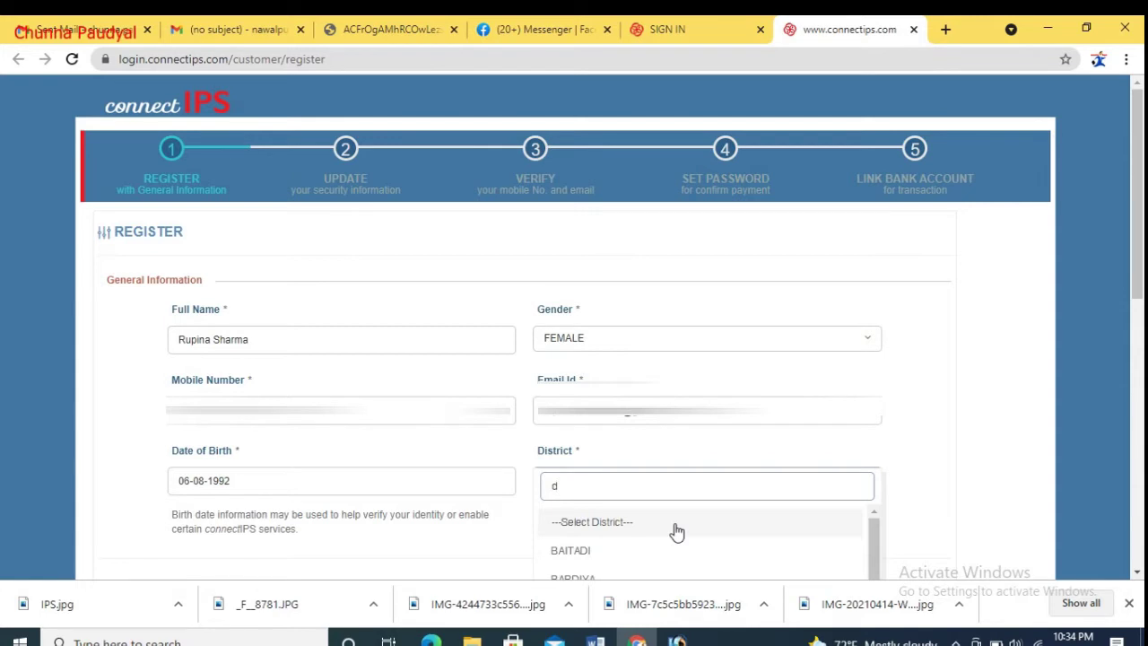
key(BackSpace)
text(na)
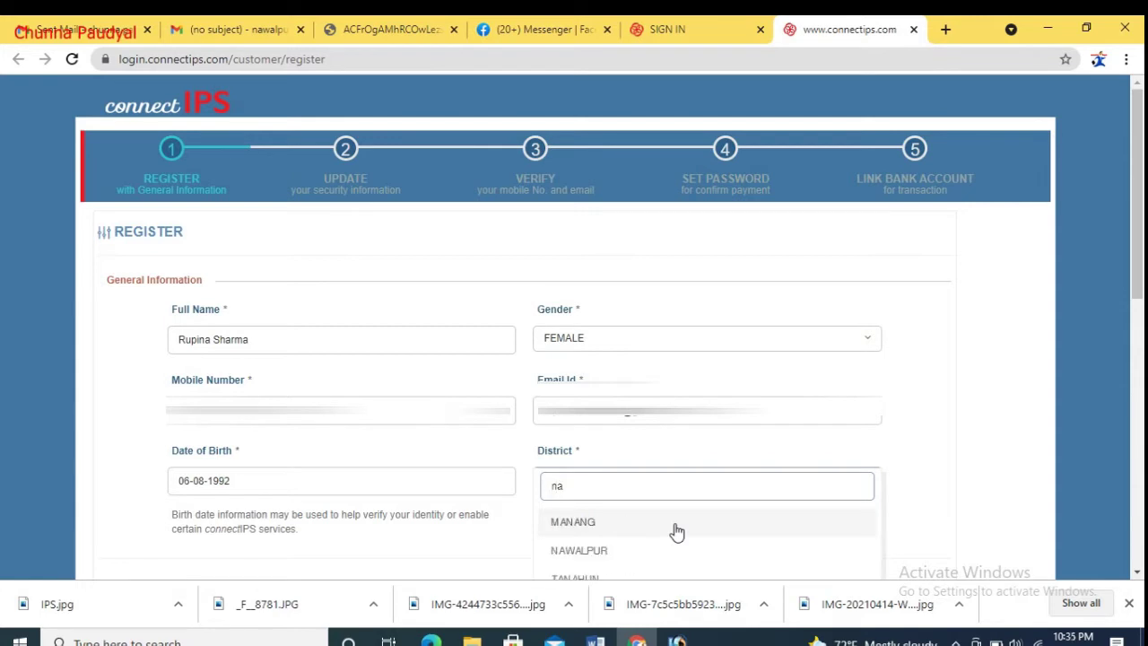
key(BackSpace)
key(BackSpace)
text(baf)
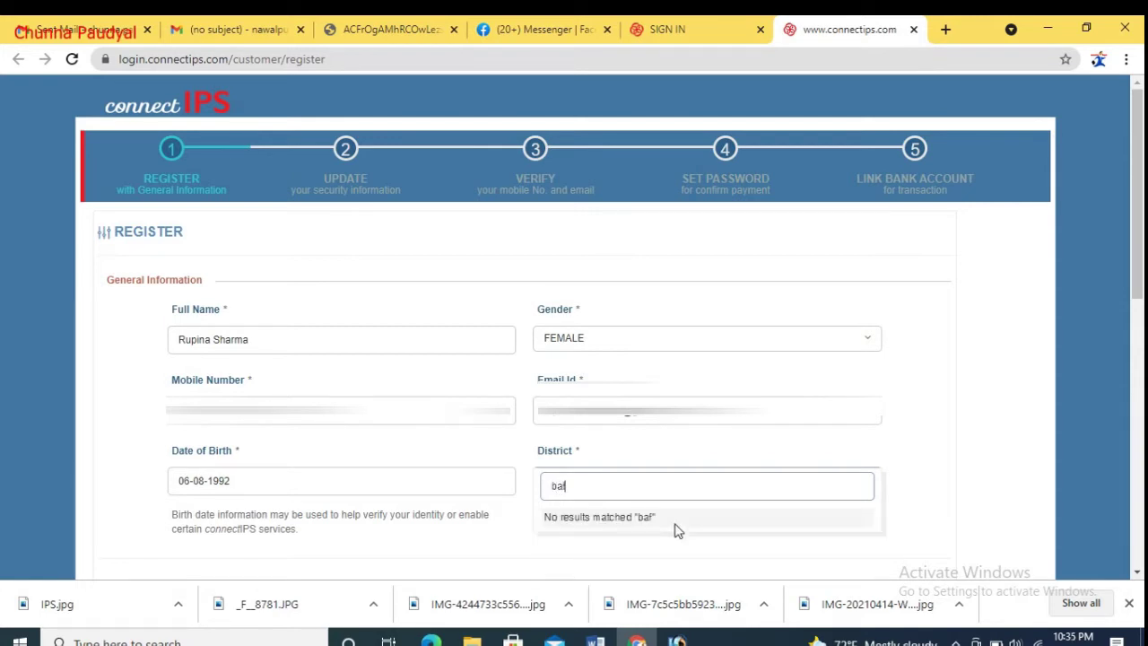
key(BackSpace)
text(g)
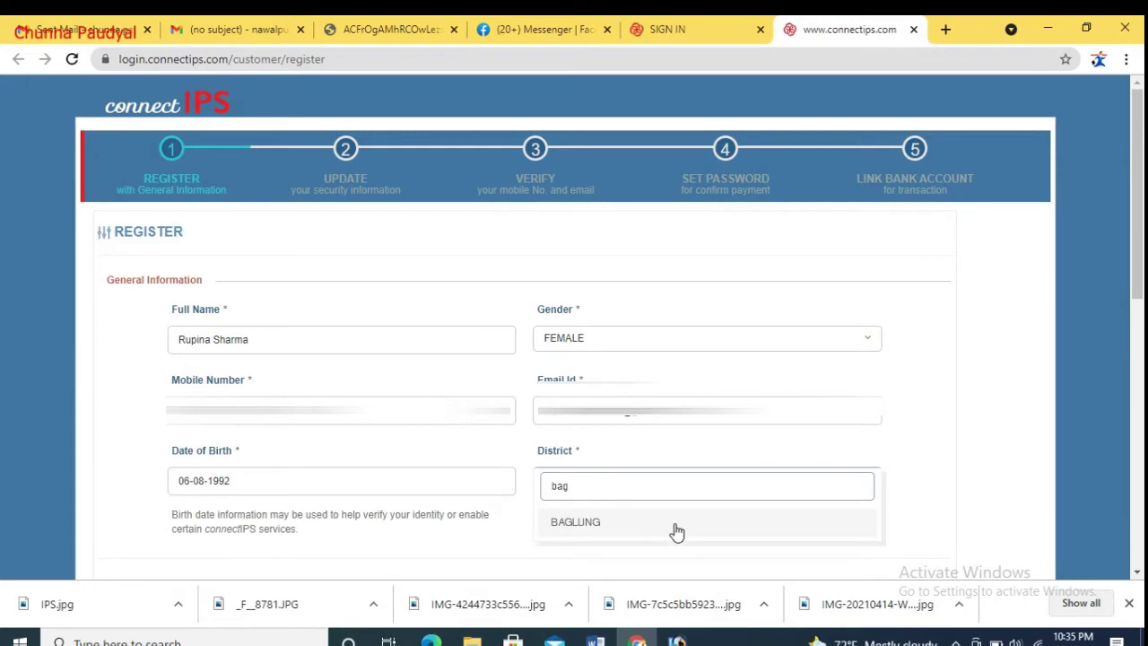
click(676, 529)
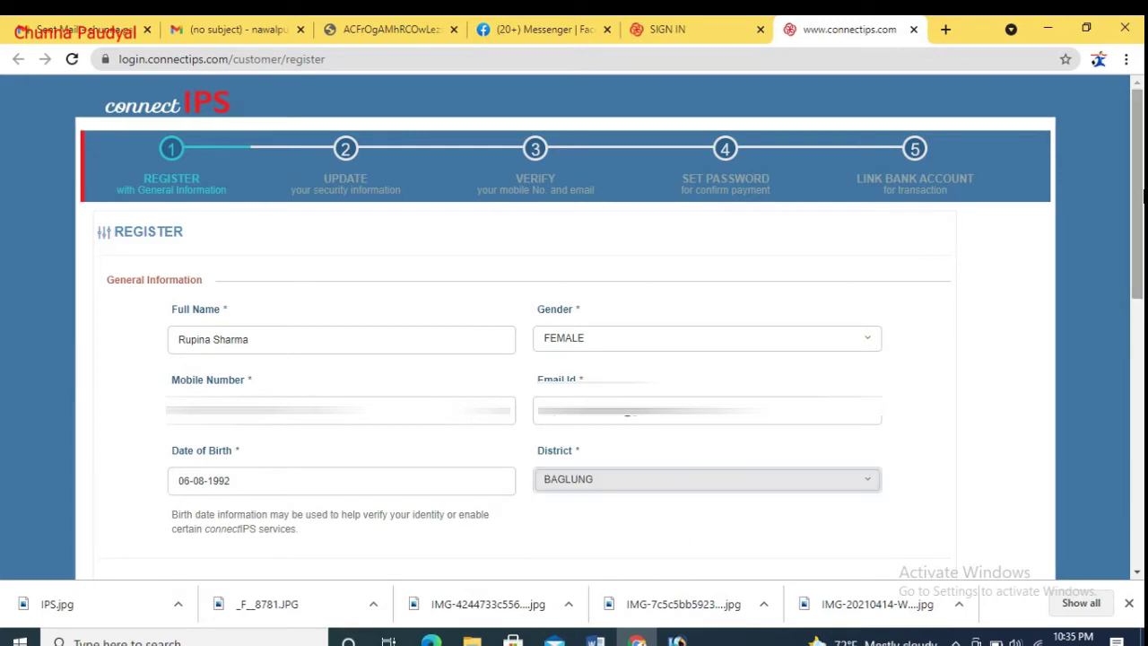
drag(1139, 209, 1137, 135)
Step: Enter the login user name and the account password
scroll(1084, 332, down, 1)
scroll(1072, 386, down, 6)
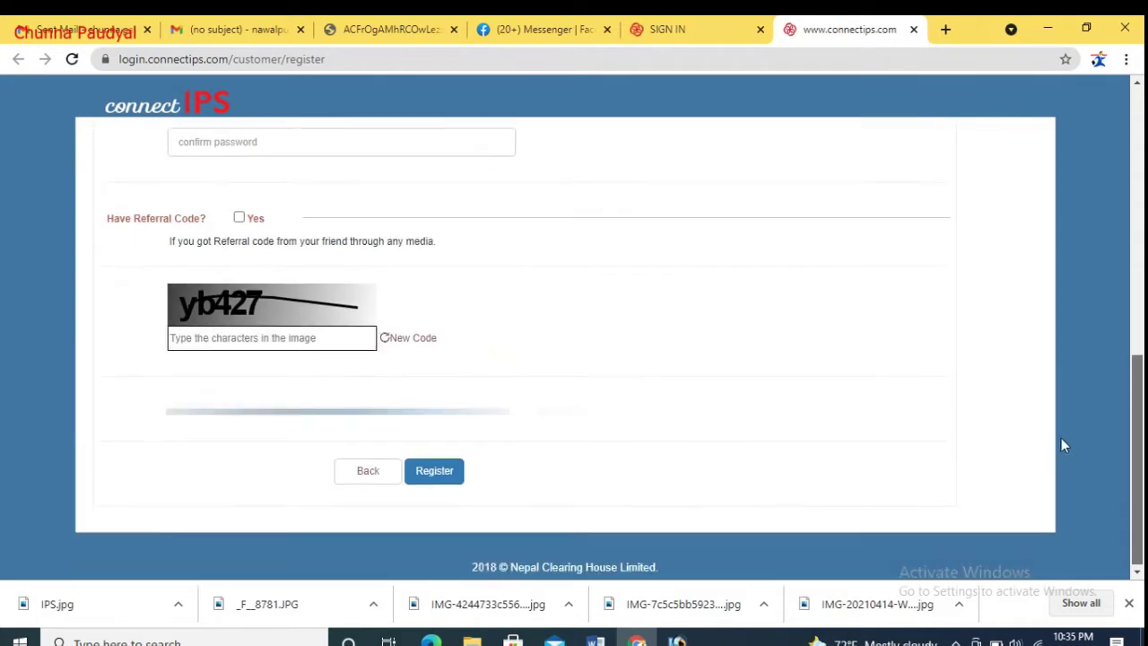
scroll(1067, 371, up, 3)
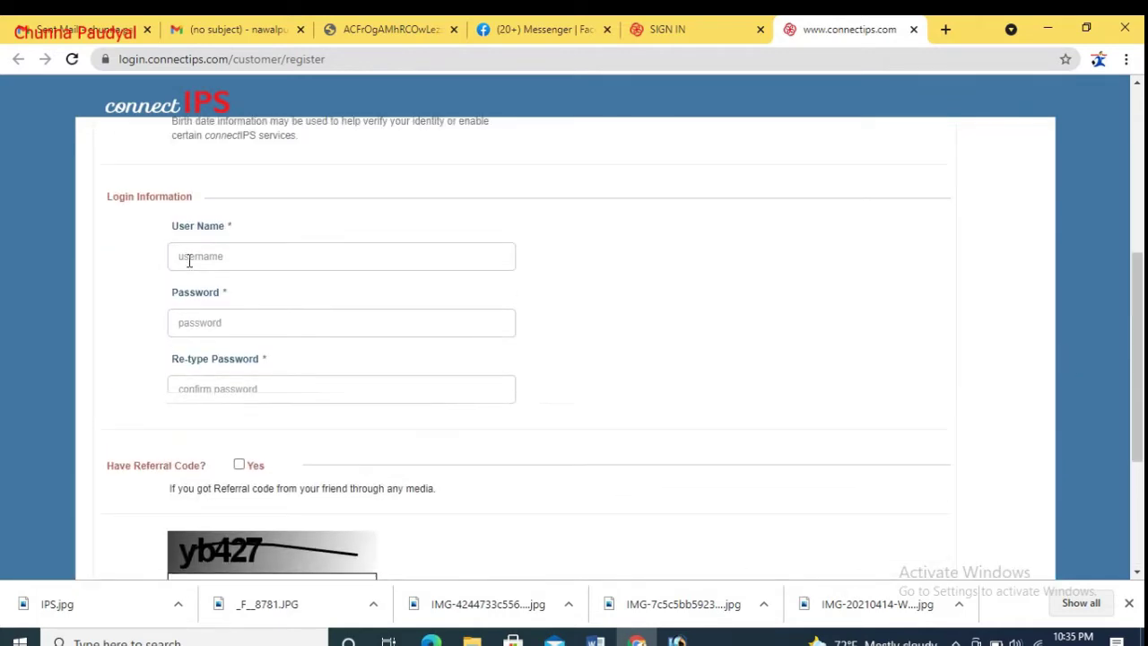
click(186, 257)
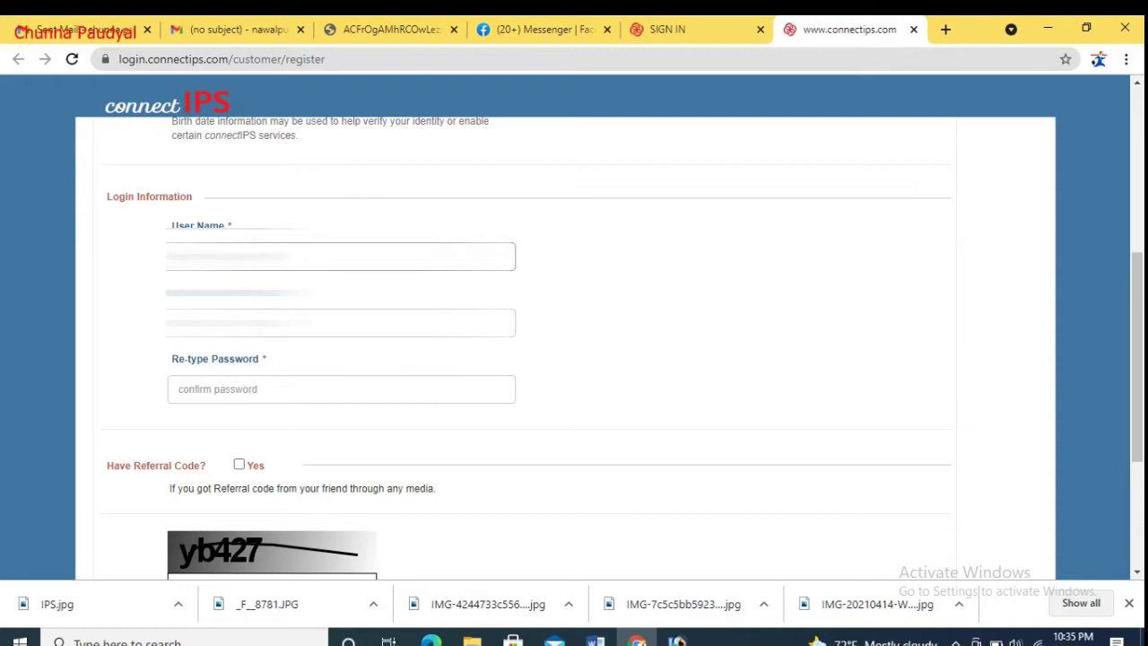
key(Tab)
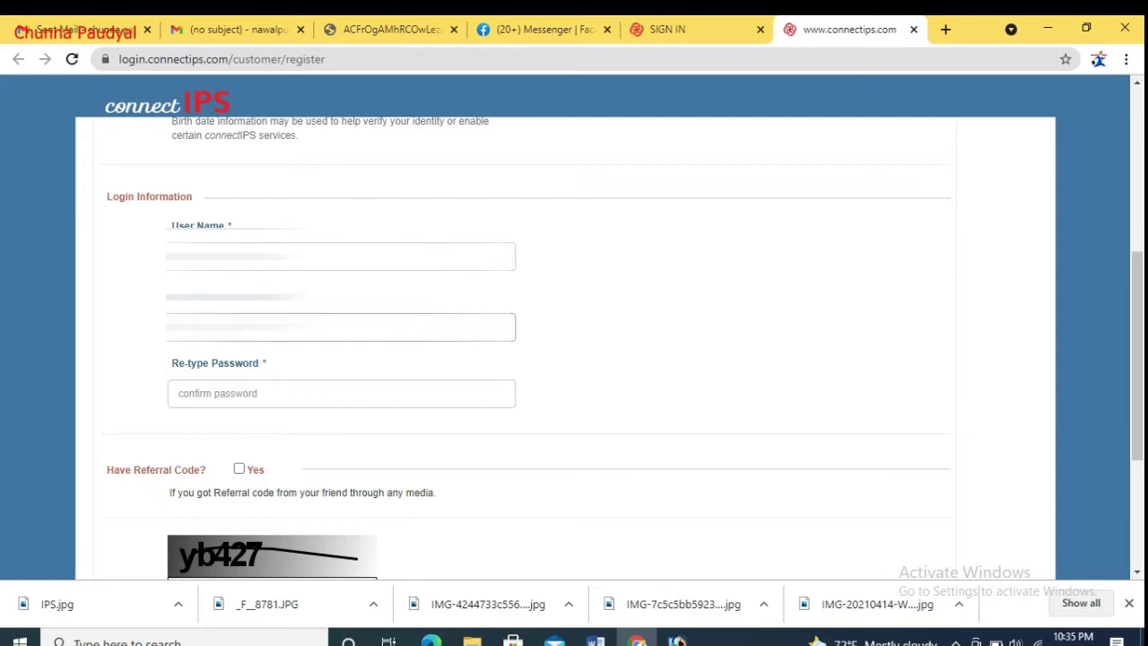
text(a)
Step: Re-type the password in the confirmation field, redoing it until it matches
click(263, 392)
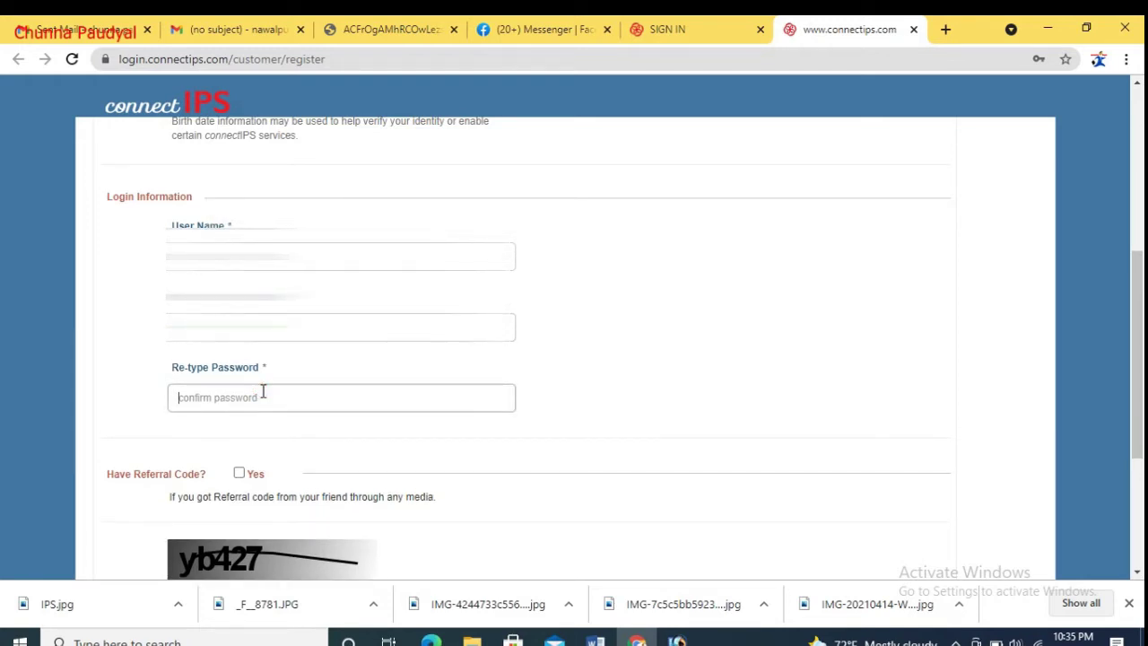
text(••)
click(262, 393)
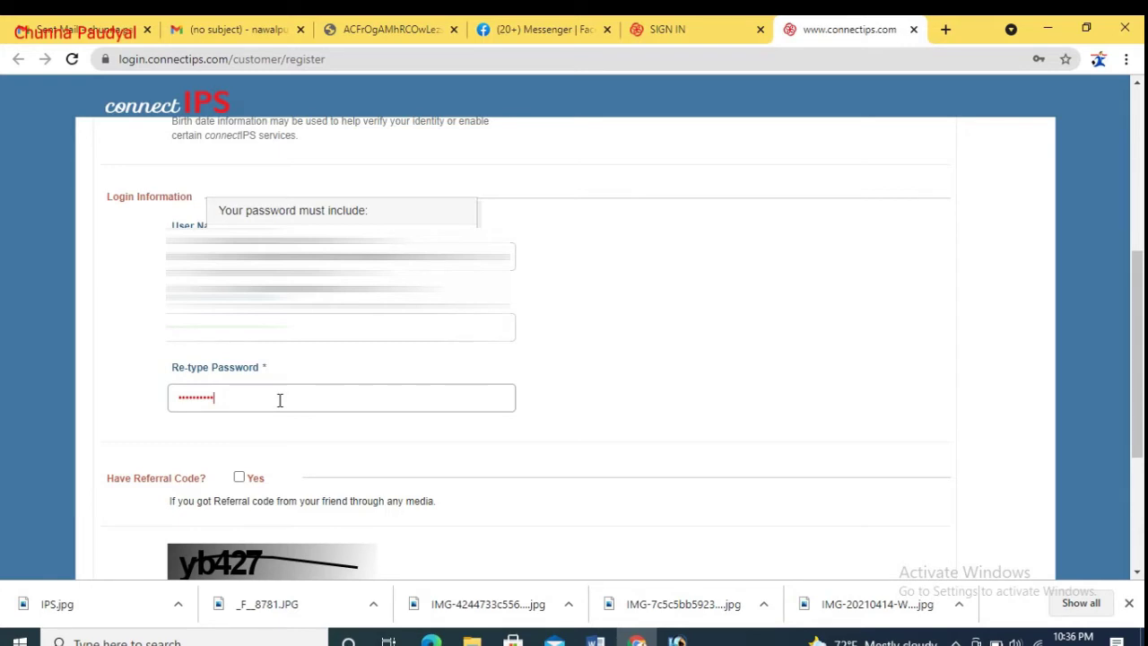
double_click(216, 401)
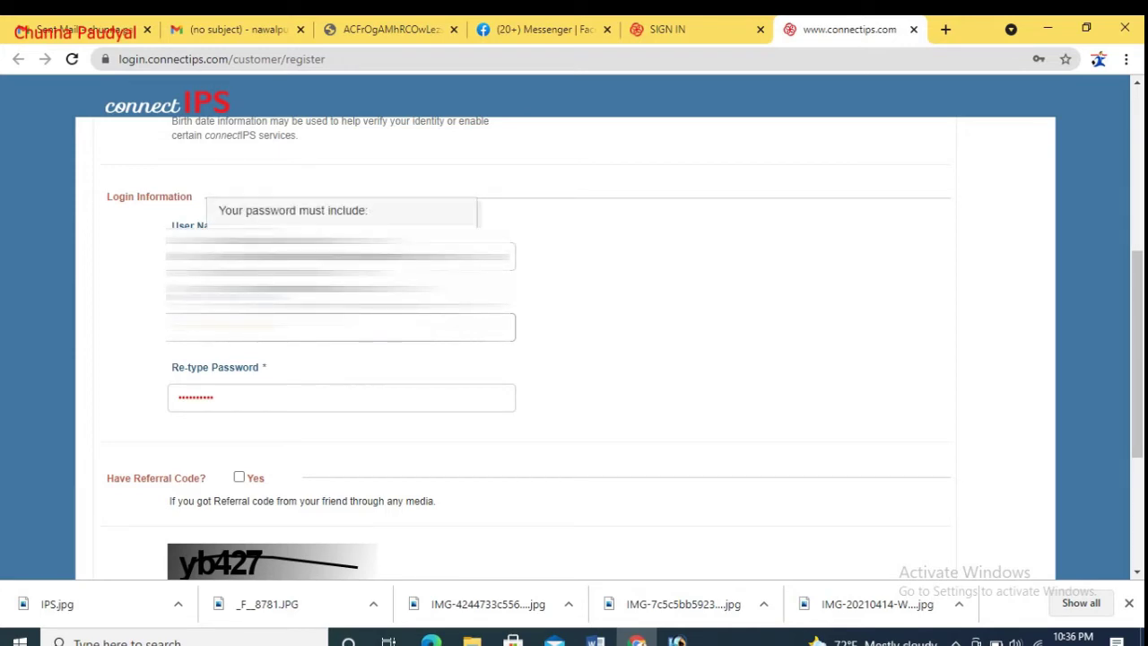
click(256, 393)
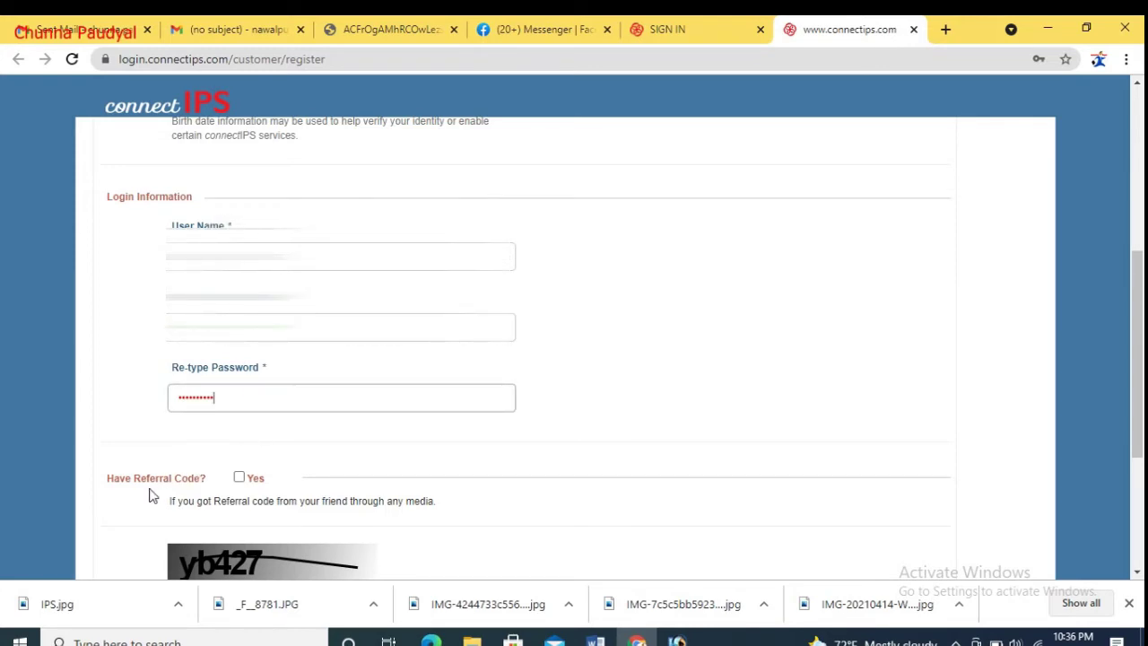
click(237, 398)
key(ctrl+a)
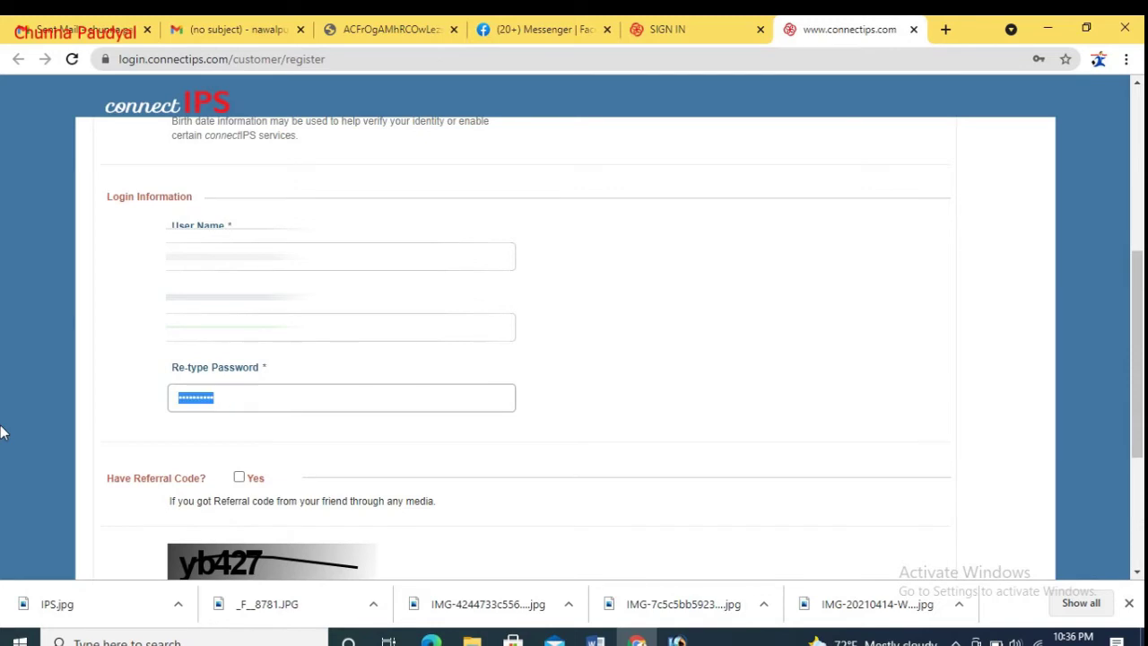
text(••)
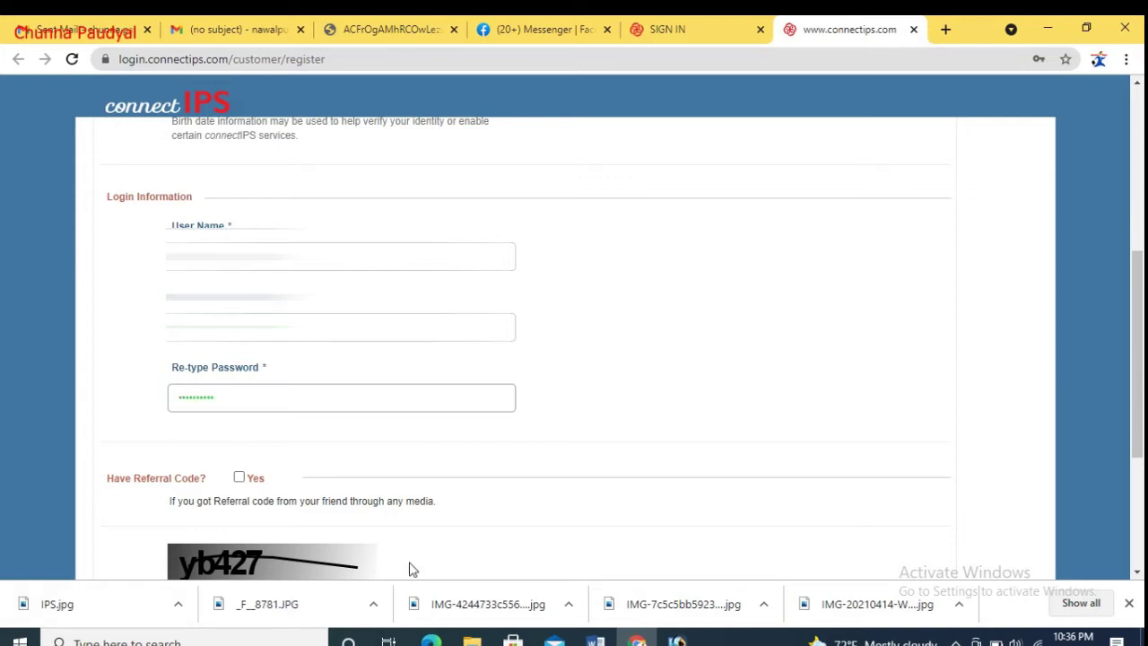
Step: Enter the captcha, accept the Terms and Conditions, and submit the registration
scroll(1139, 350, down, 2)
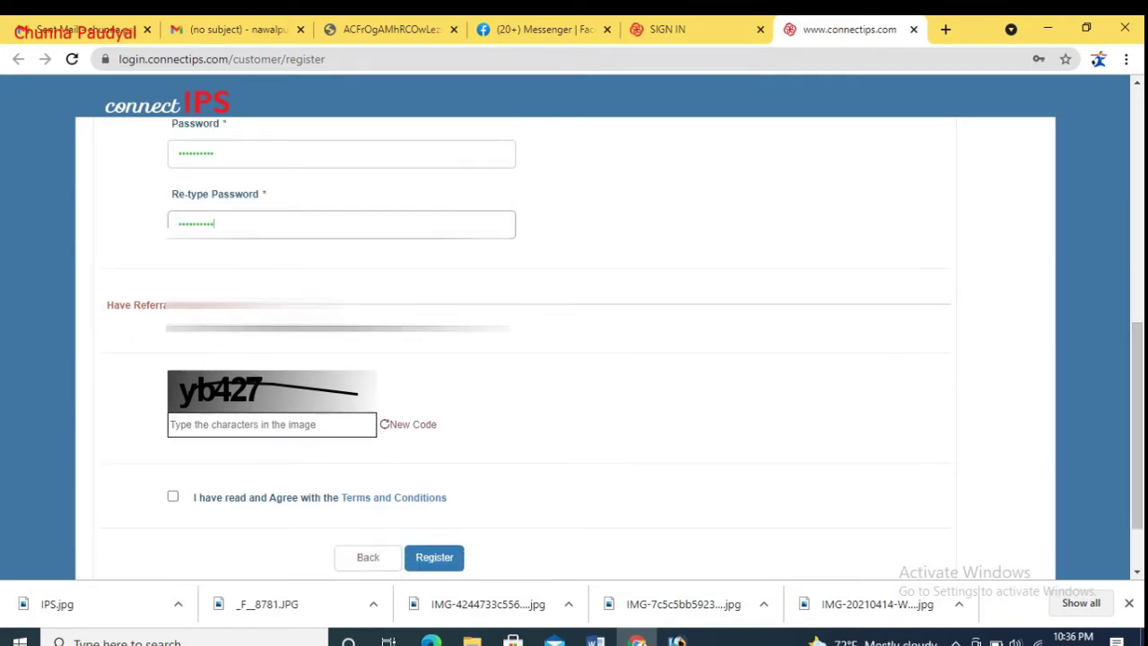
click(212, 422)
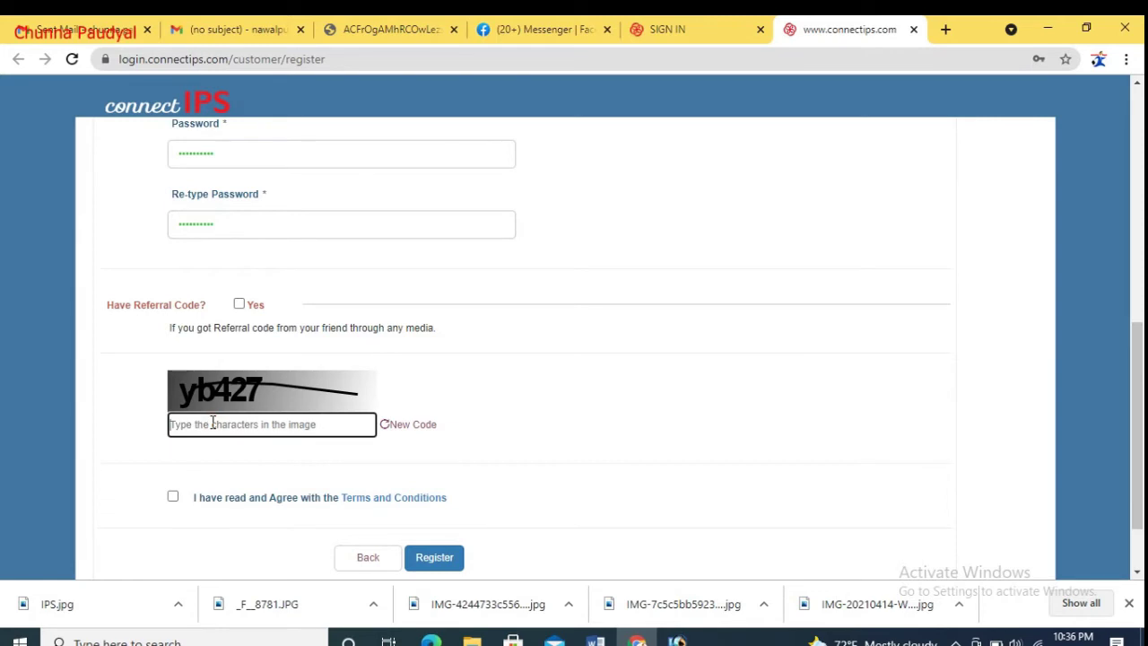
text(yb427)
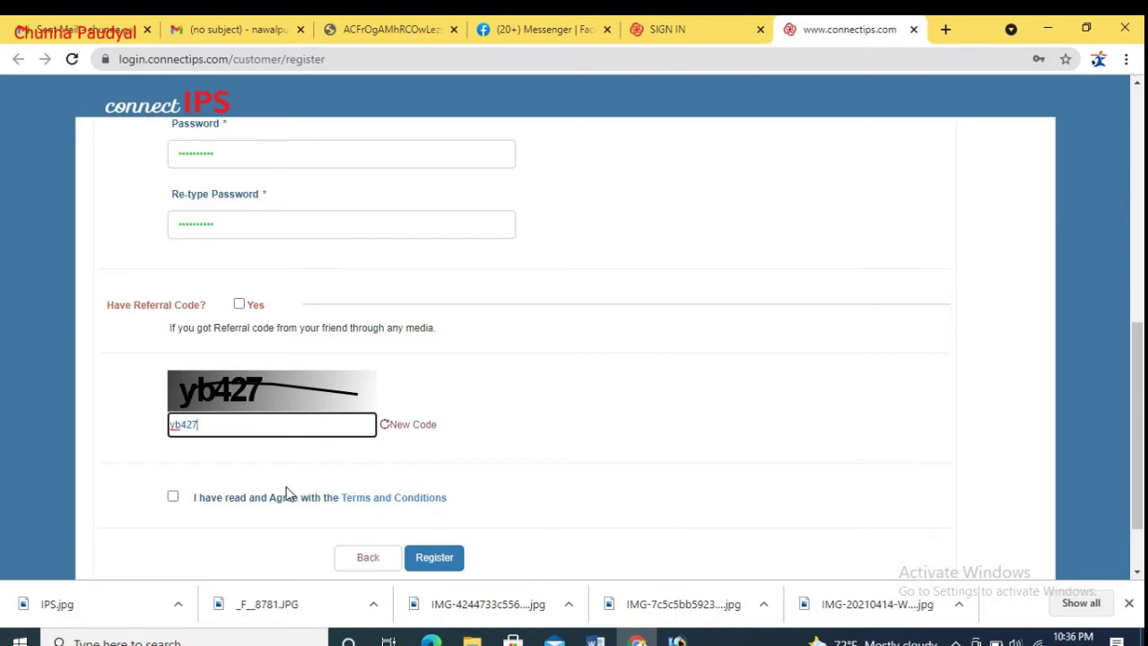
click(251, 510)
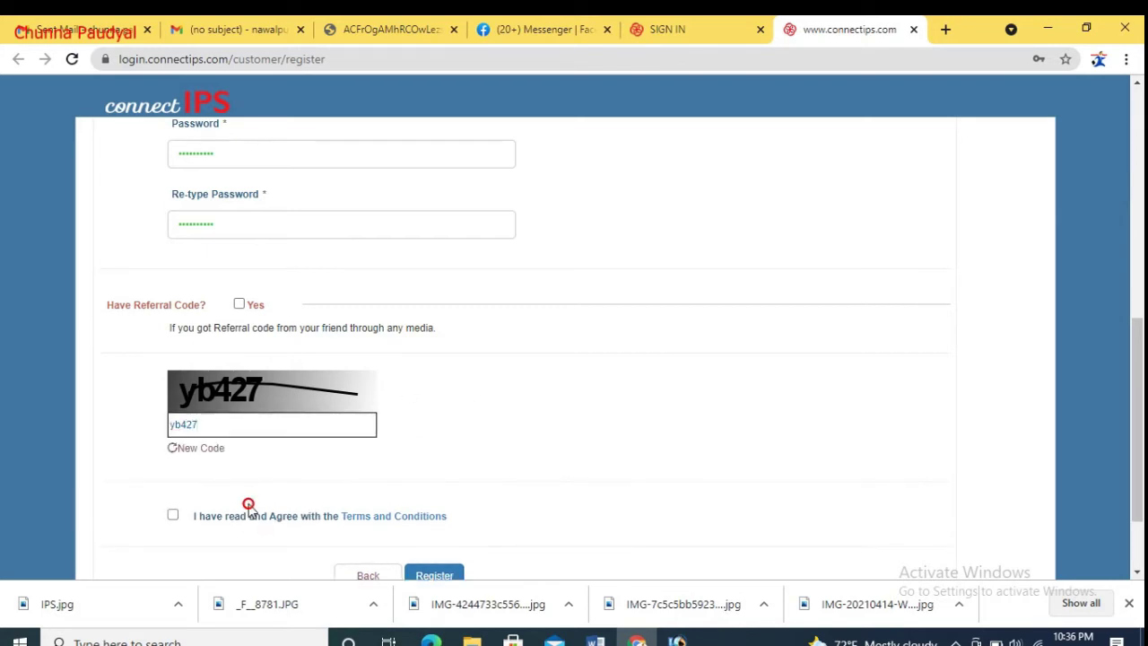
click(189, 515)
scroll(1137, 412, down, 2)
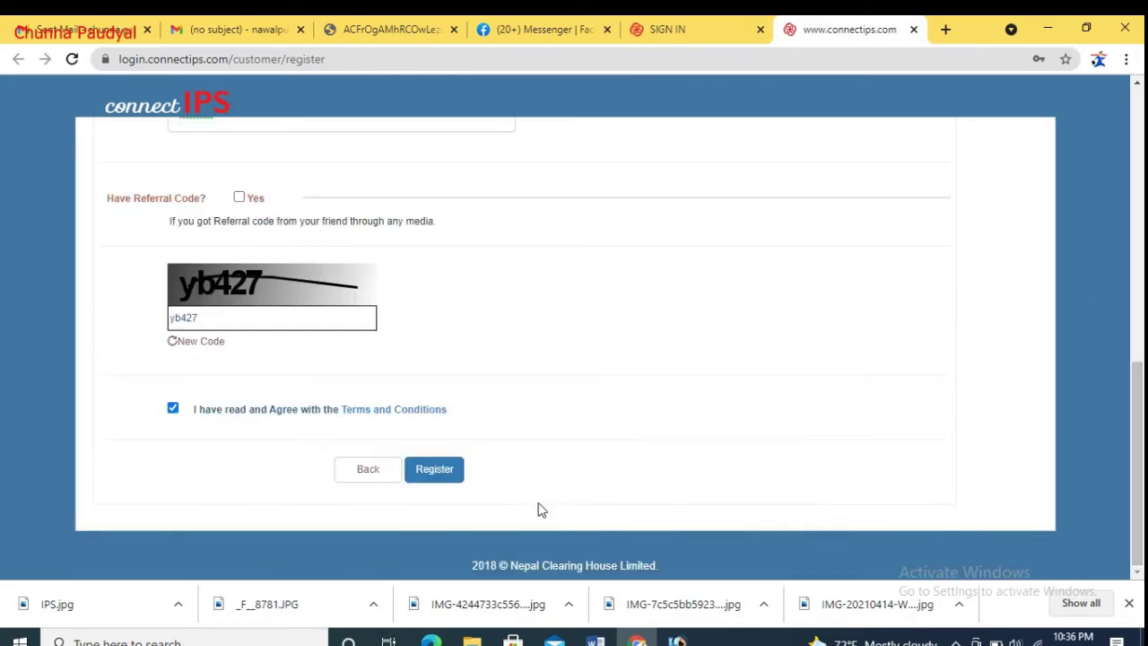
click(448, 479)
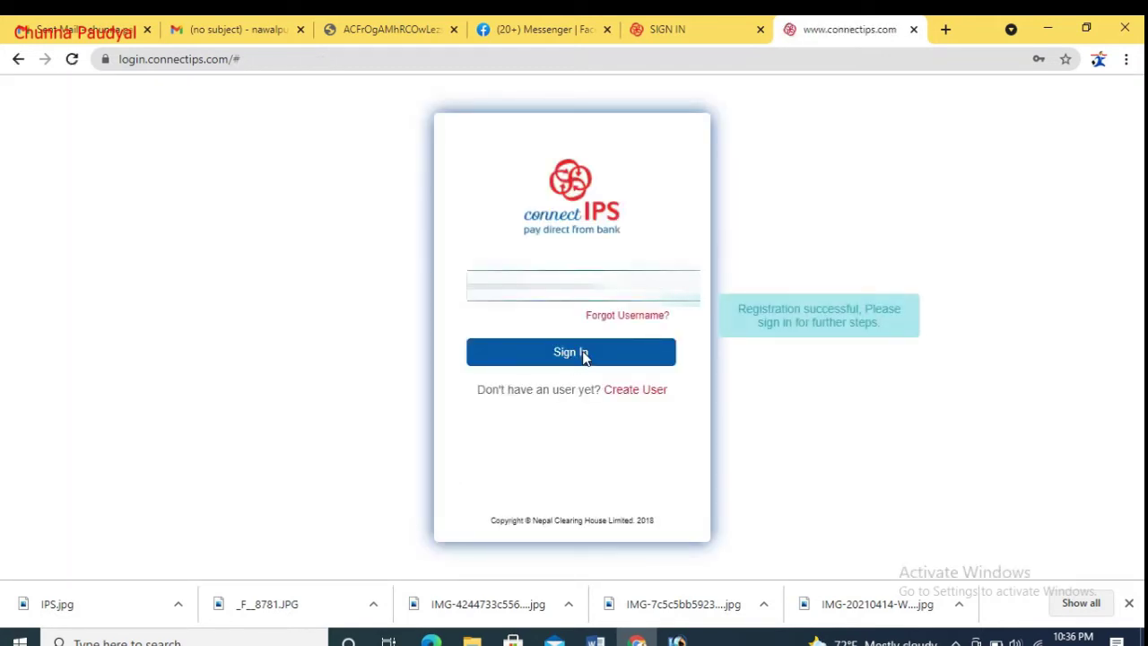
Step: Sign in to the new connectIPS account with the login captcha and password
key(Return)
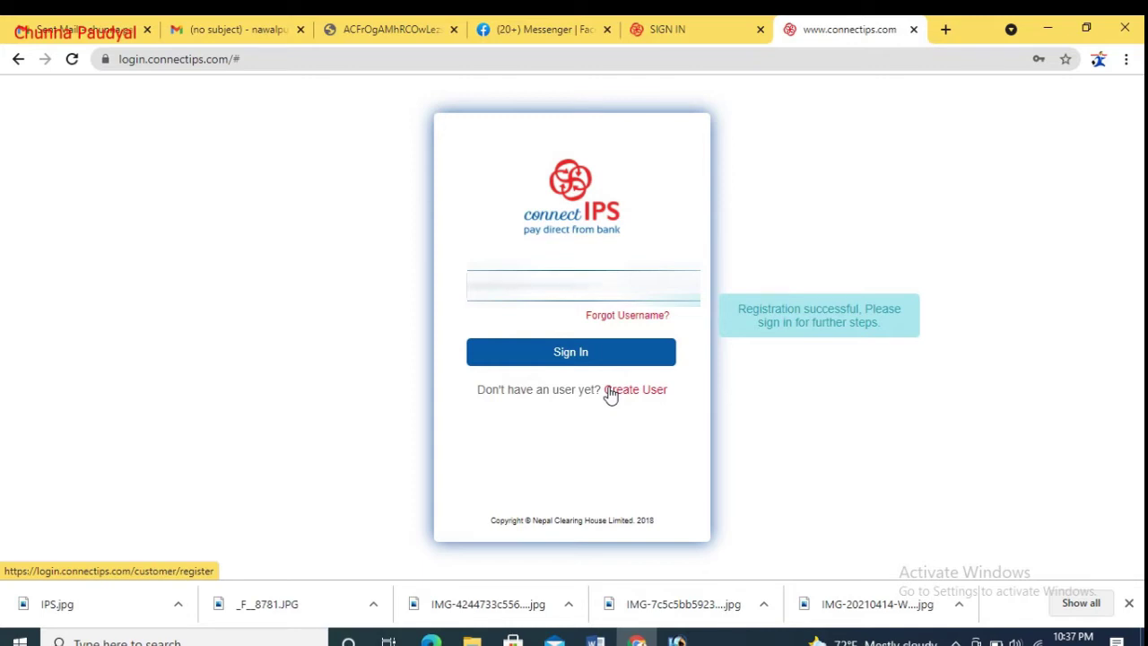
click(579, 353)
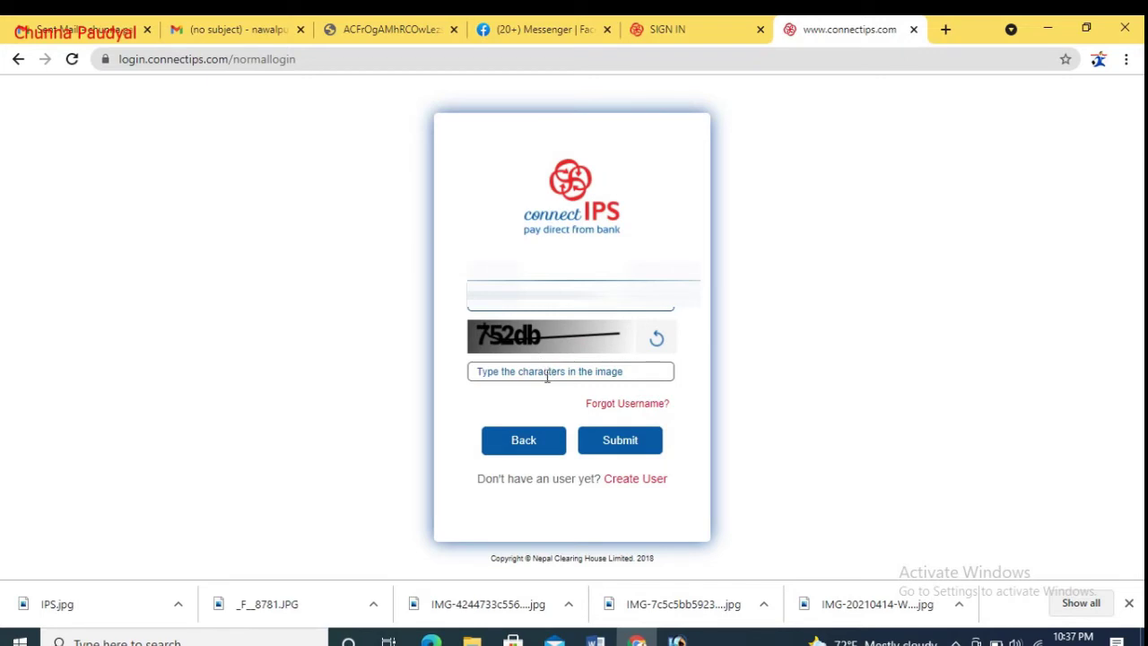
click(548, 376)
text(752)
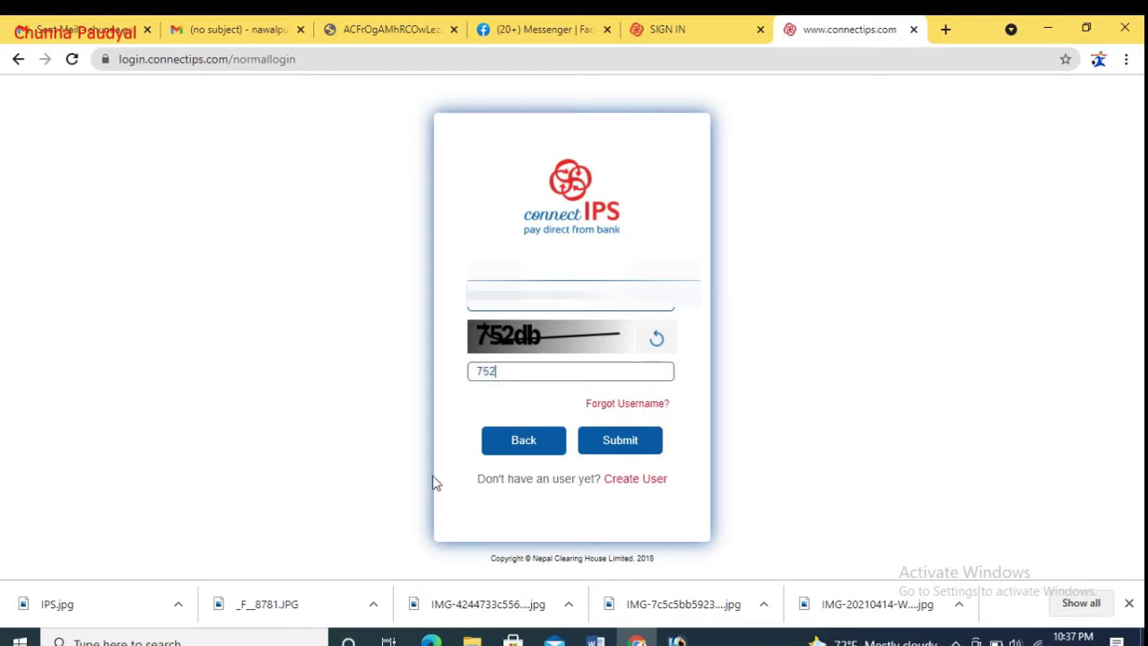
text(db)
click(619, 441)
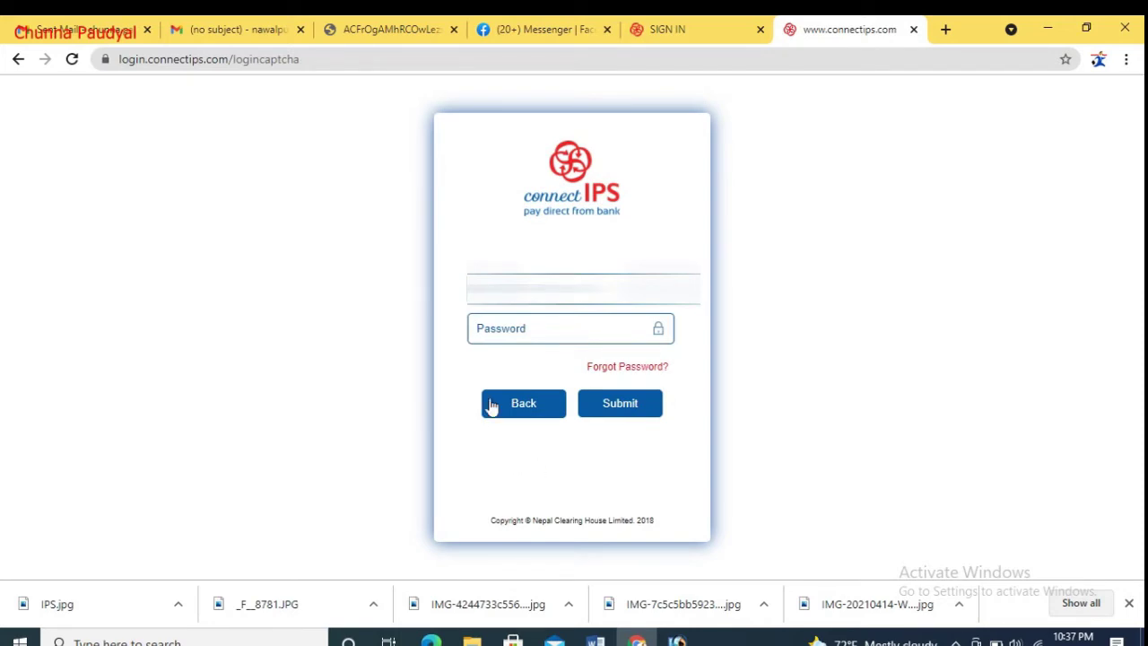
text(•)
click(615, 402)
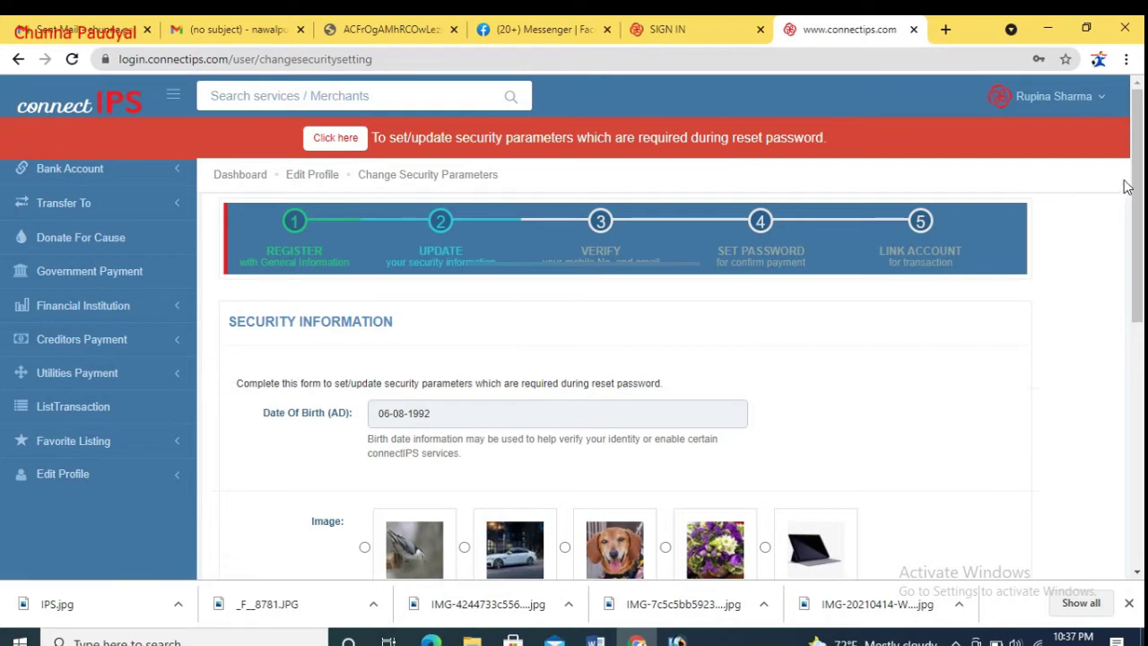
click(348, 144)
mouse_move(1139, 151)
mouse_down()
mouse_move(1136, 350)
mouse_move(1136, 144)
mouse_up()
click(1066, 100)
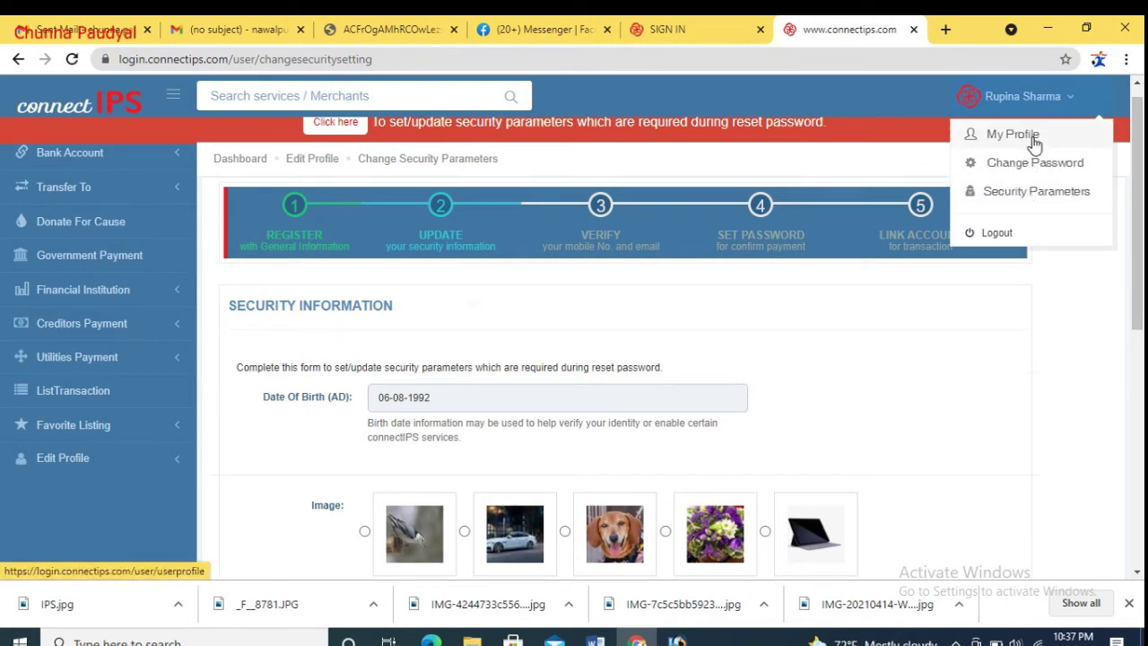
click(1030, 319)
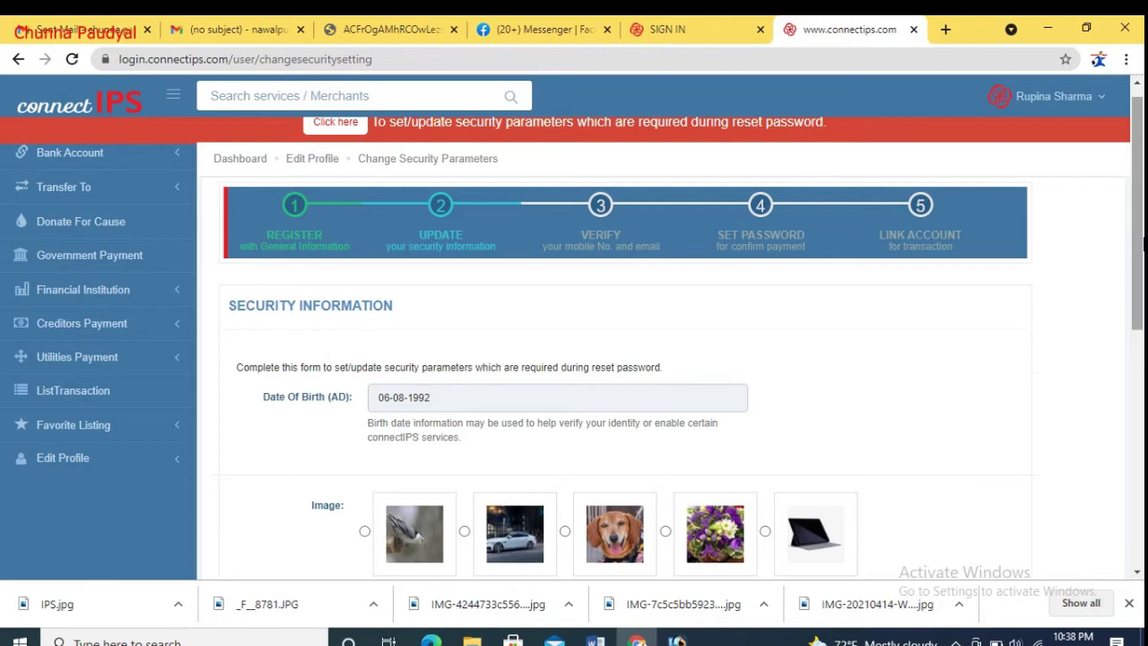
drag(1139, 242, 1141, 344)
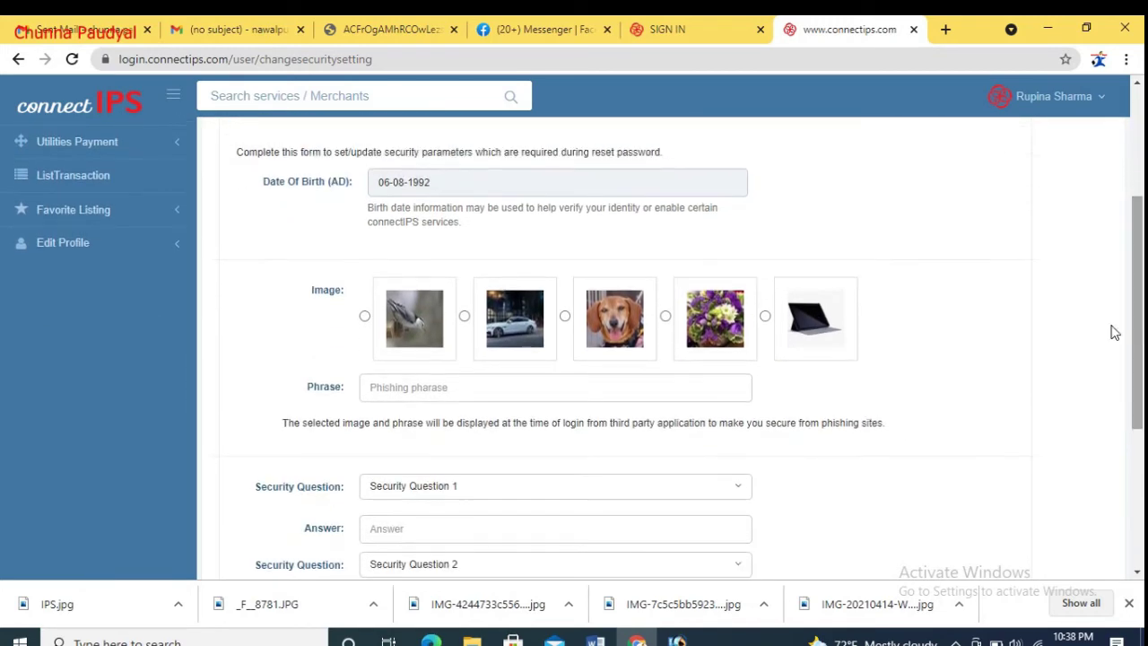
Step: Change the security form's date of birth to 15-08-1991, checking it on the Date Converter
click(457, 180)
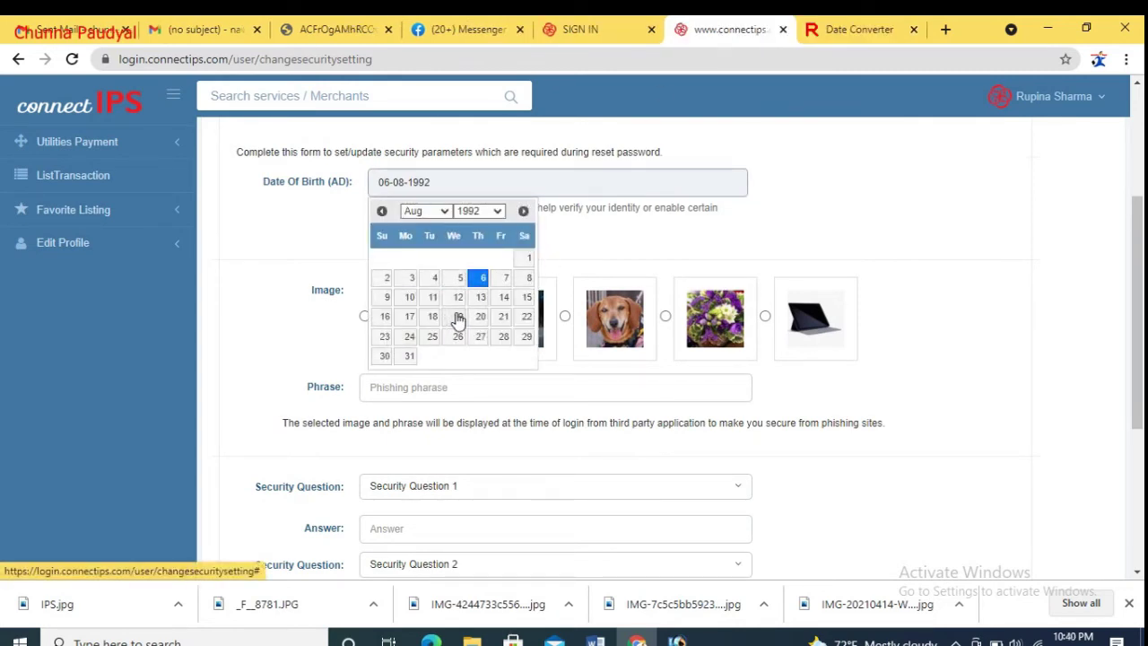
click(525, 302)
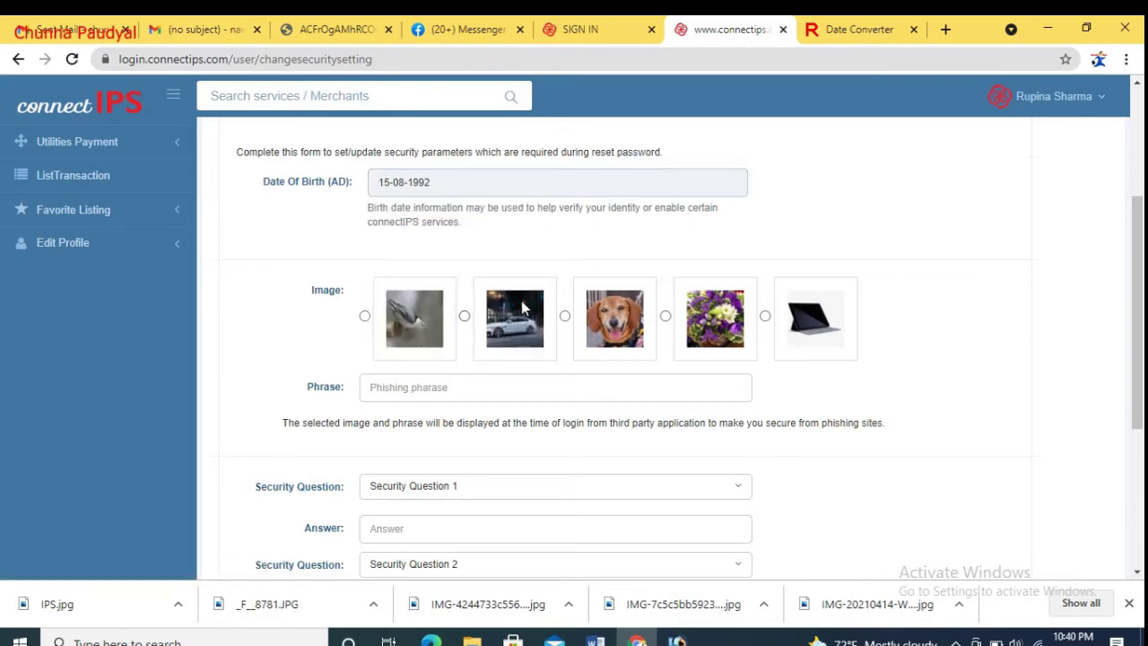
click(858, 29)
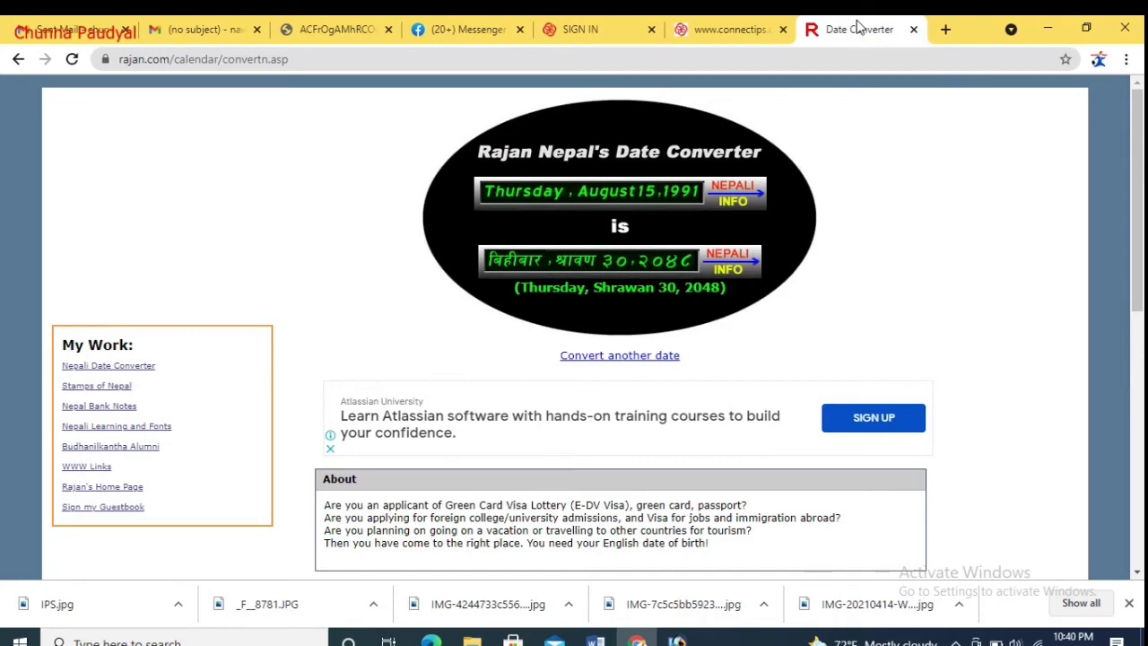
click(731, 29)
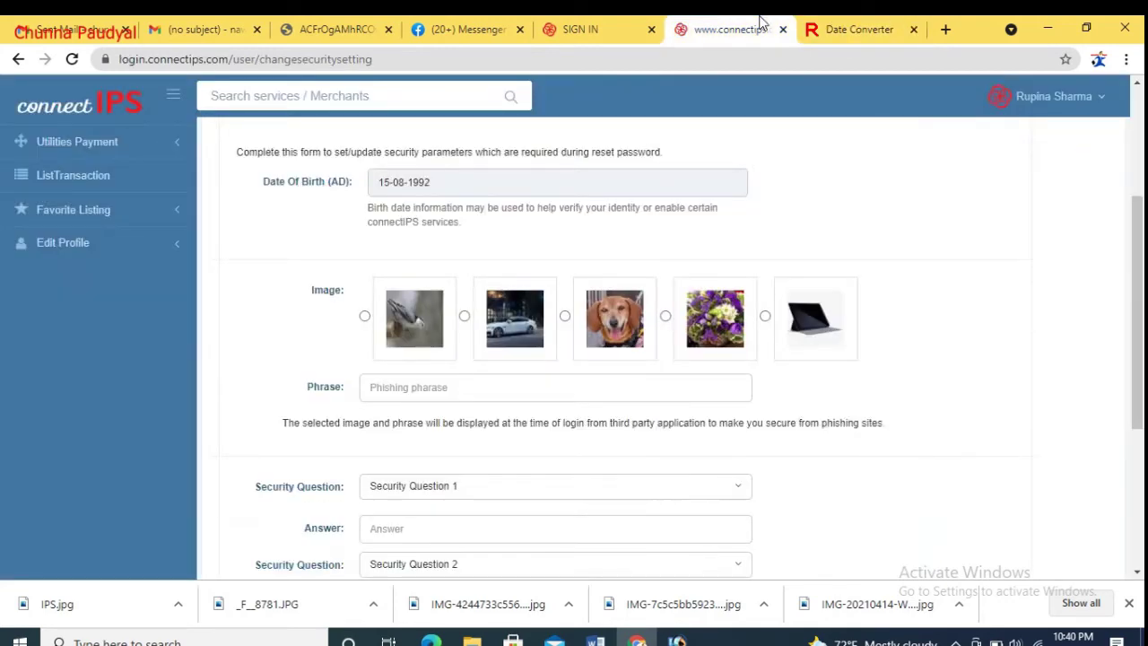
click(435, 185)
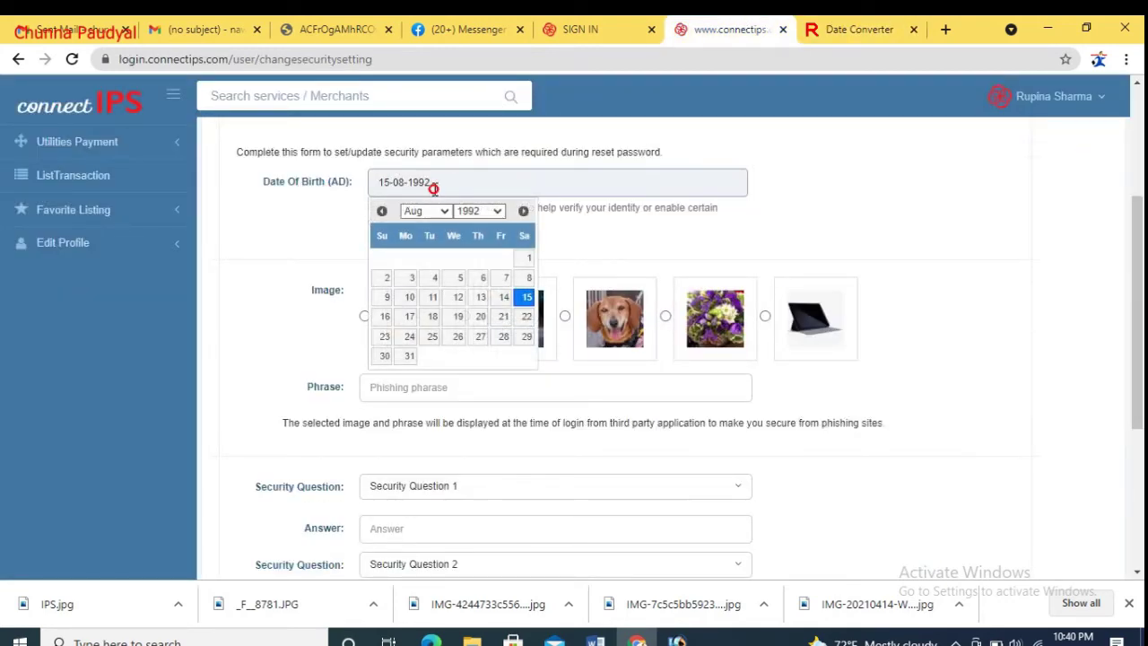
click(496, 212)
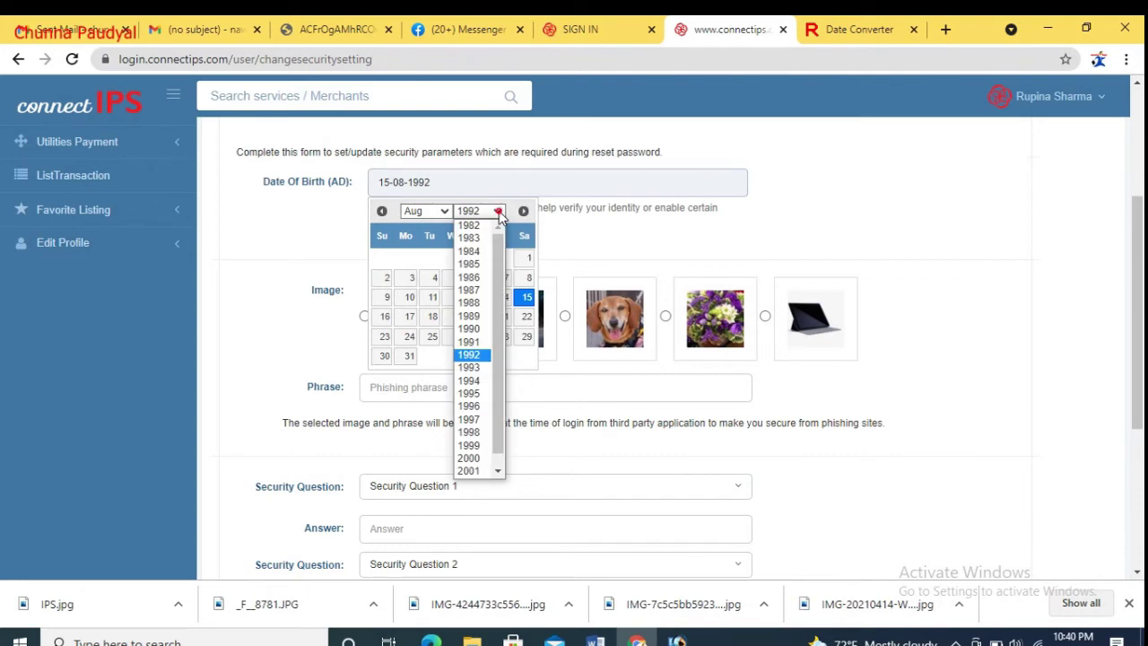
click(470, 345)
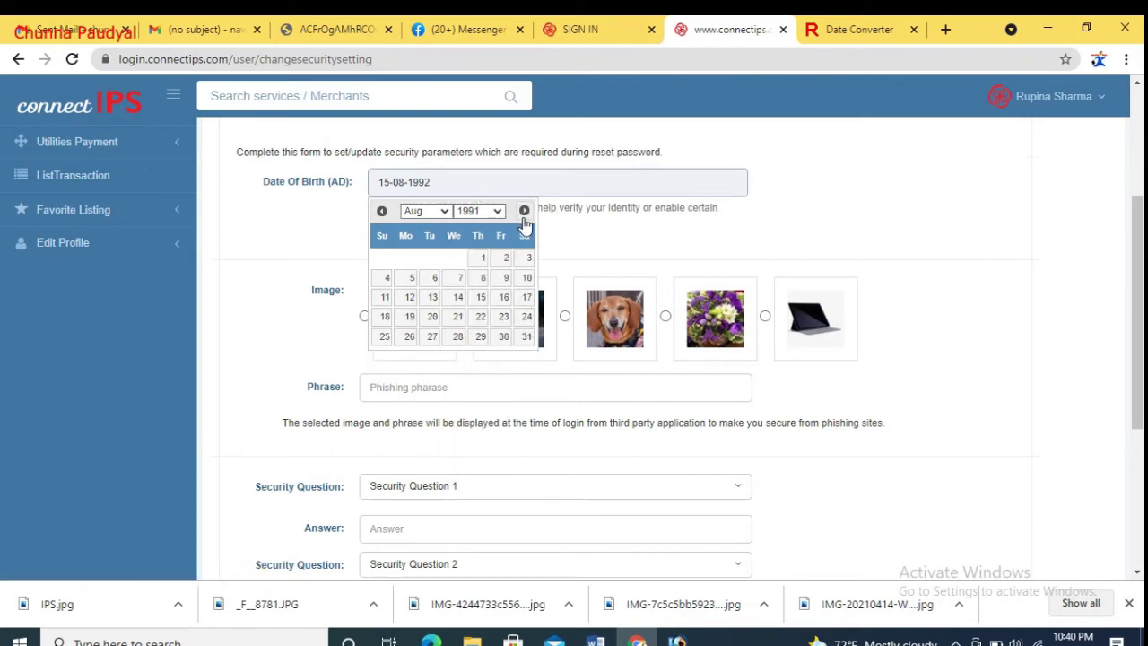
click(482, 301)
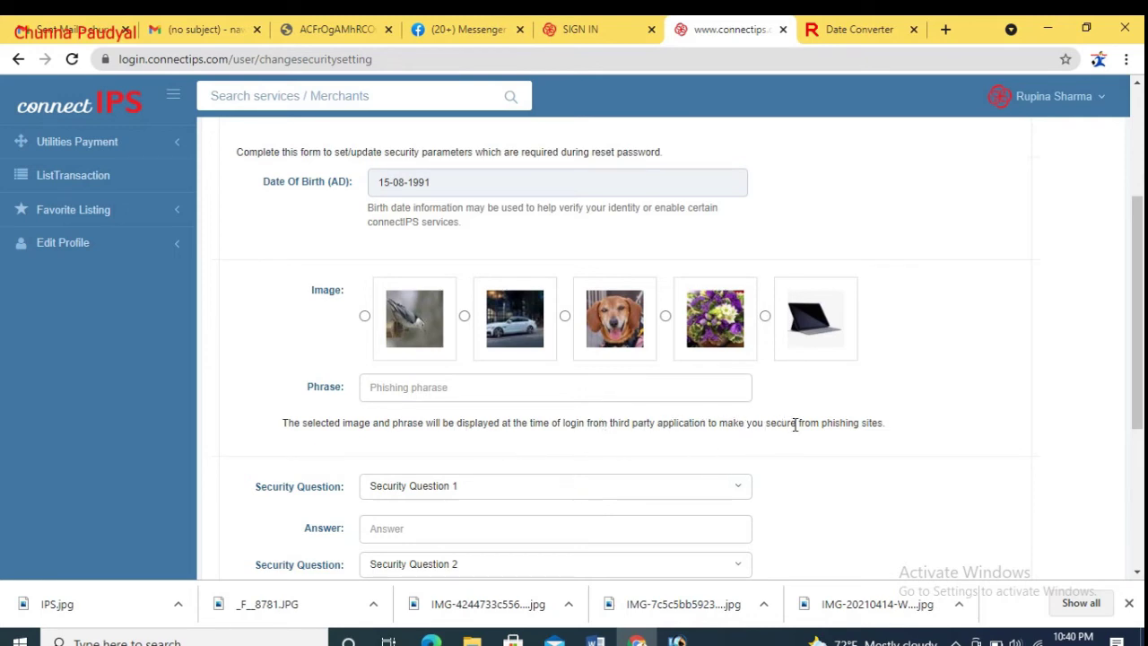
drag(1142, 280, 1142, 352)
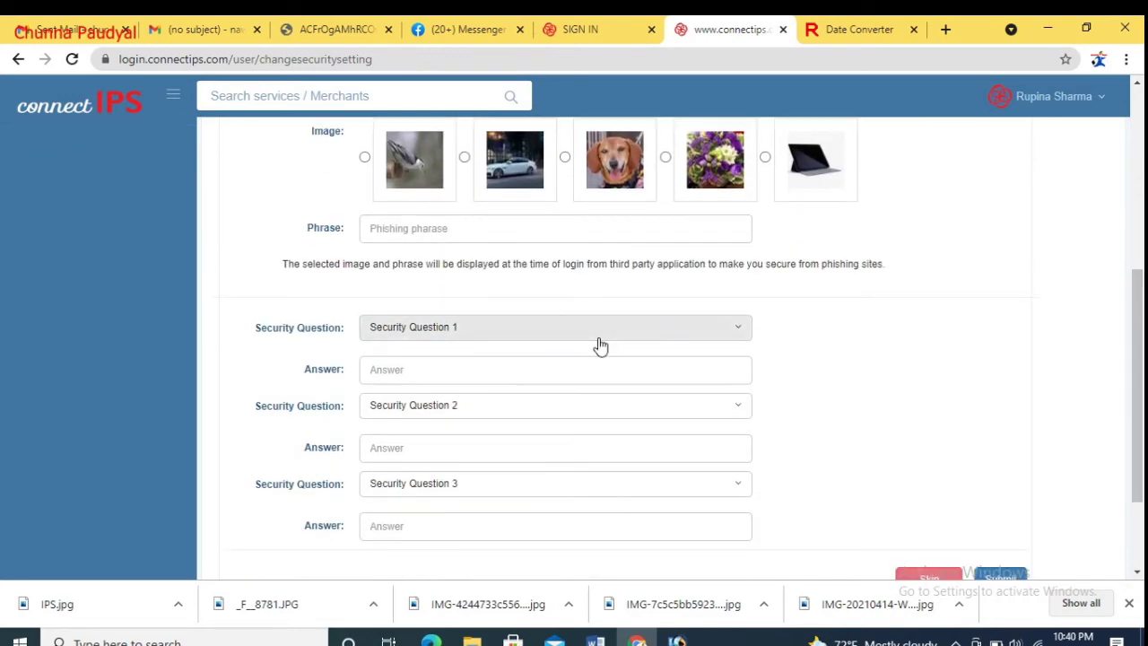
Step: Choose the white car security image and enter an anti-phishing security phrase
click(464, 157)
click(448, 231)
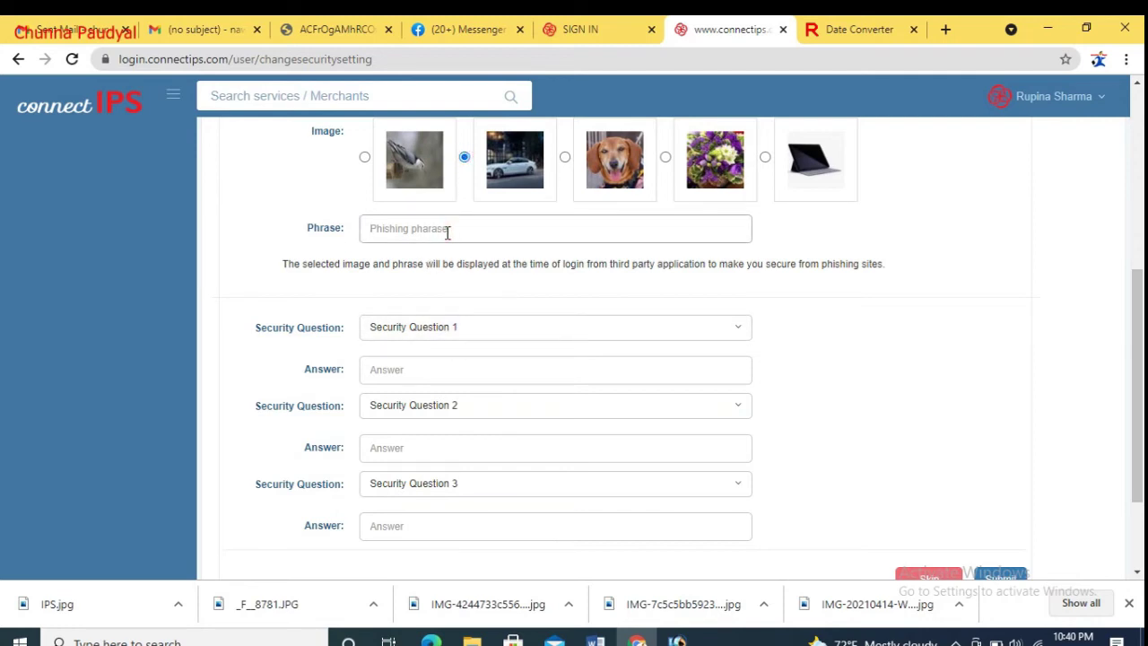
click(461, 357)
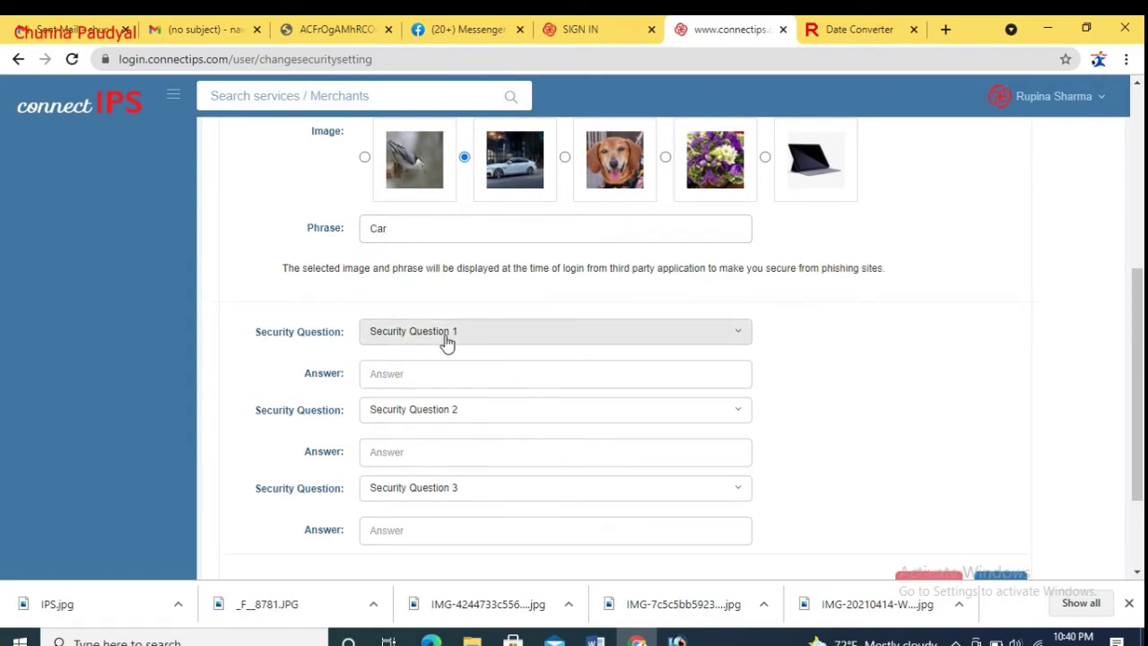
Step: Answer 'What city were you born in?' and the high school/college question
click(439, 333)
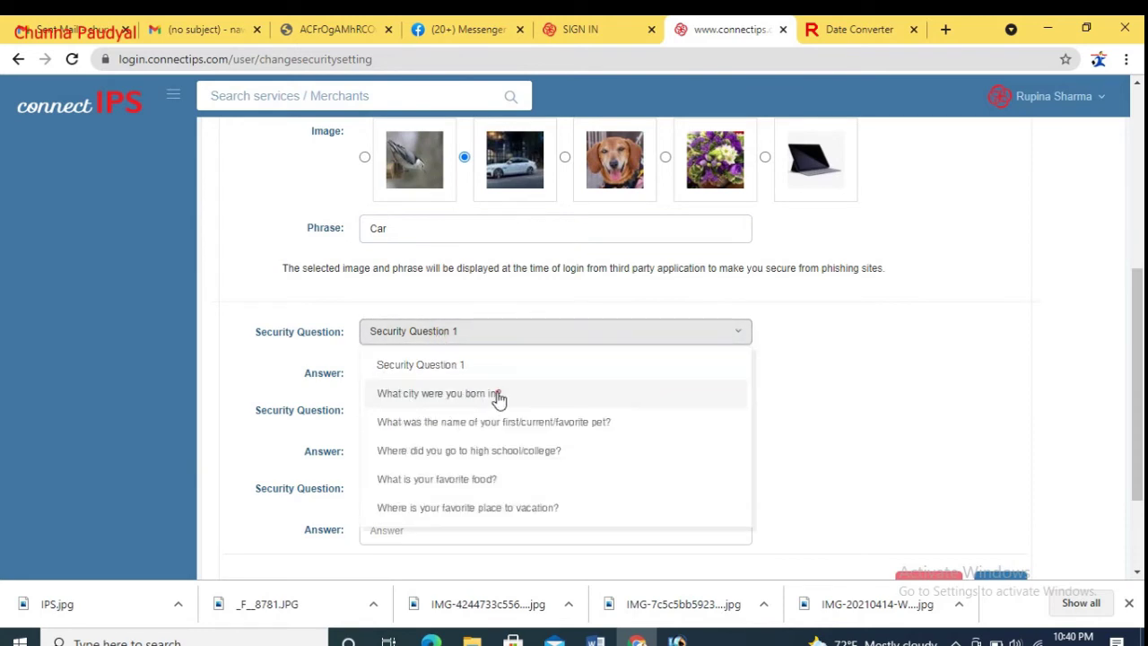
click(499, 395)
click(433, 377)
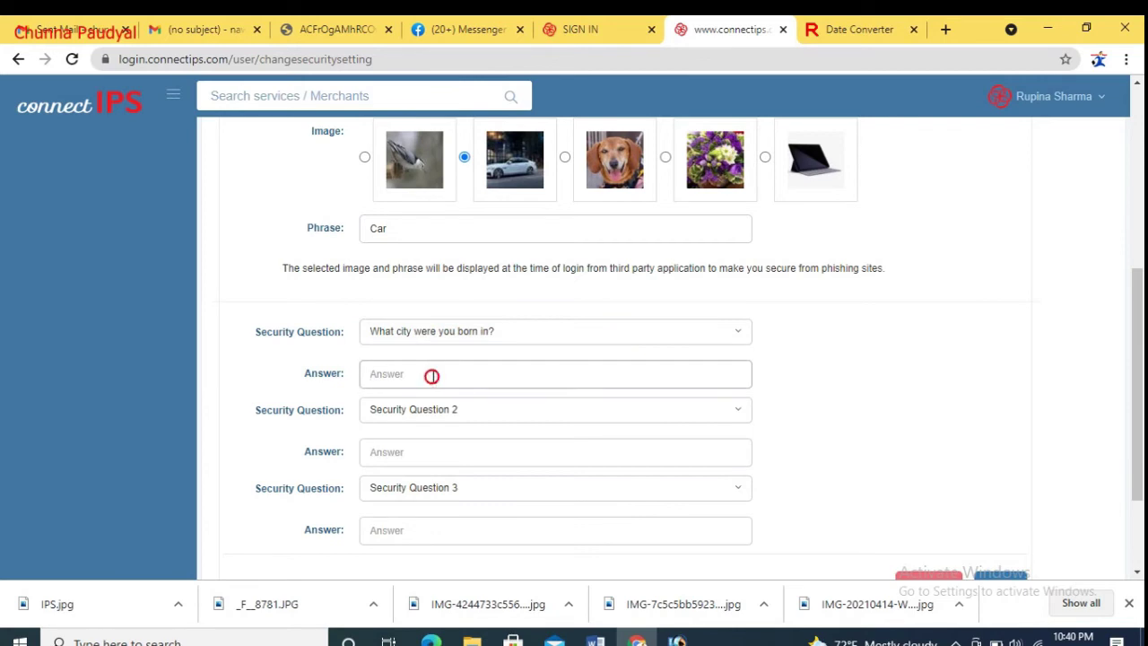
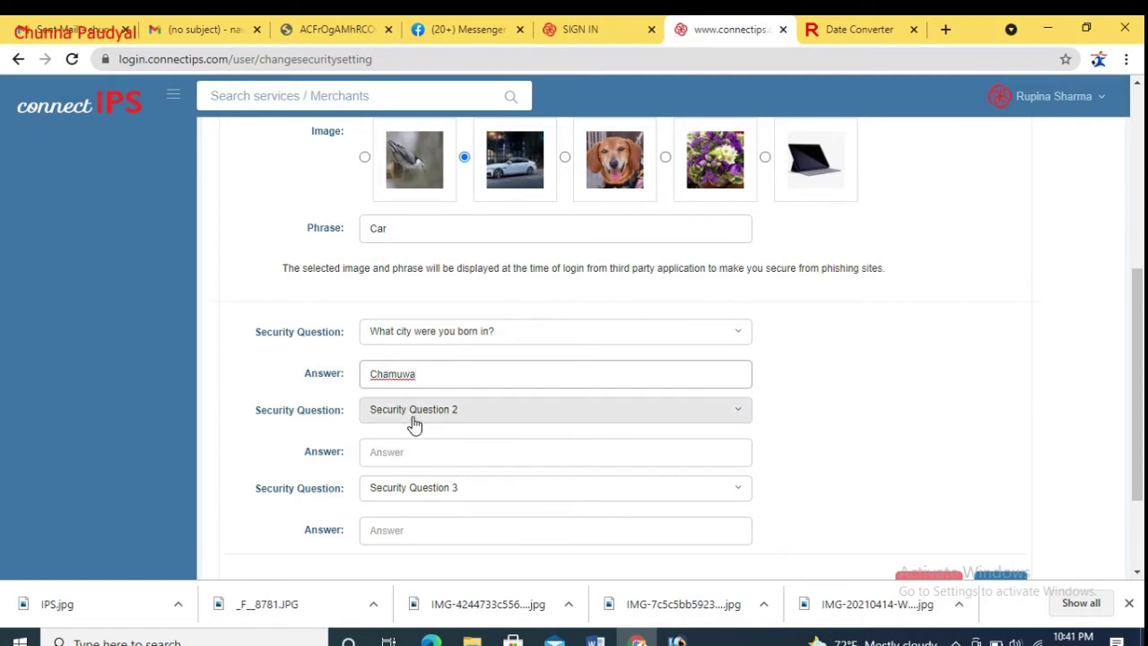
drag(1137, 408, 1137, 460)
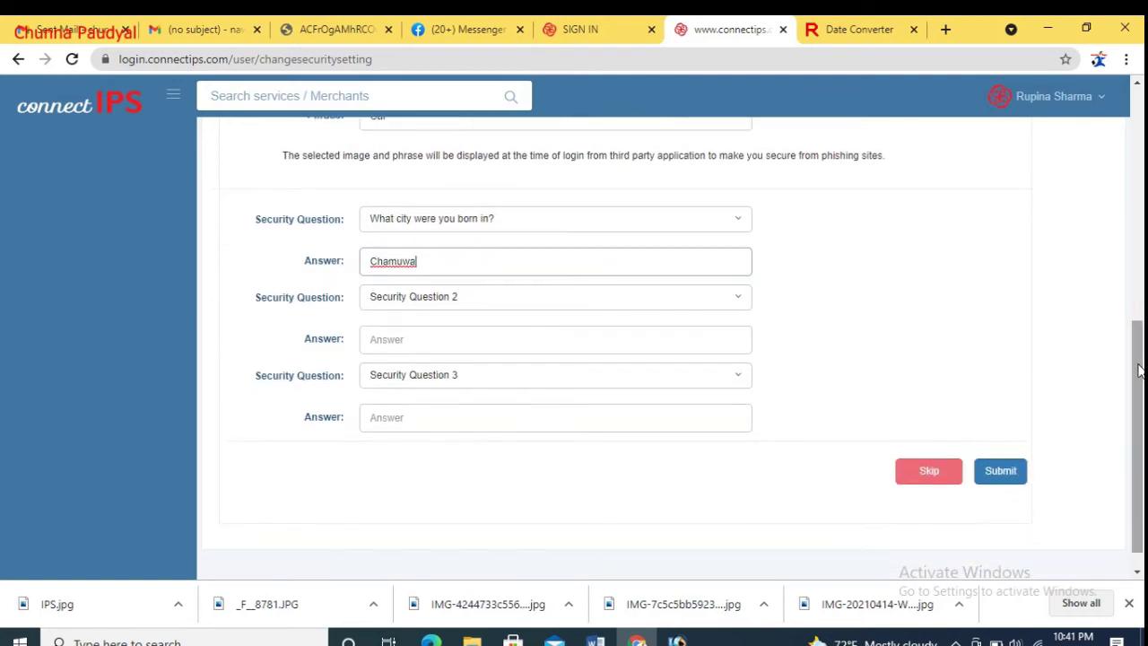
click(462, 302)
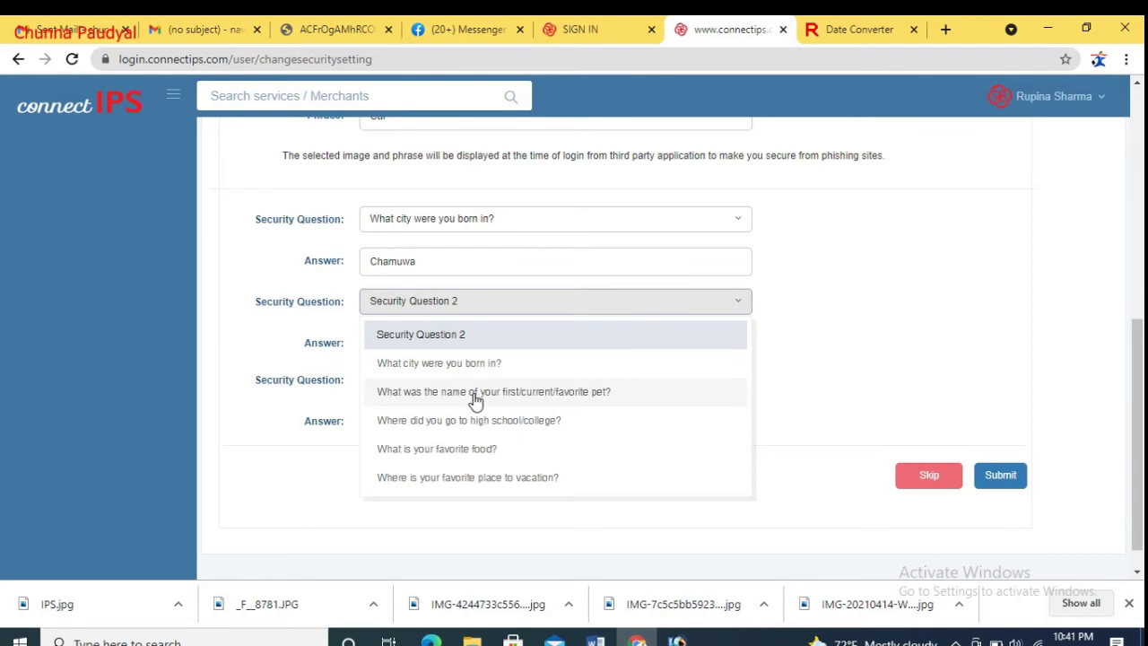
click(499, 419)
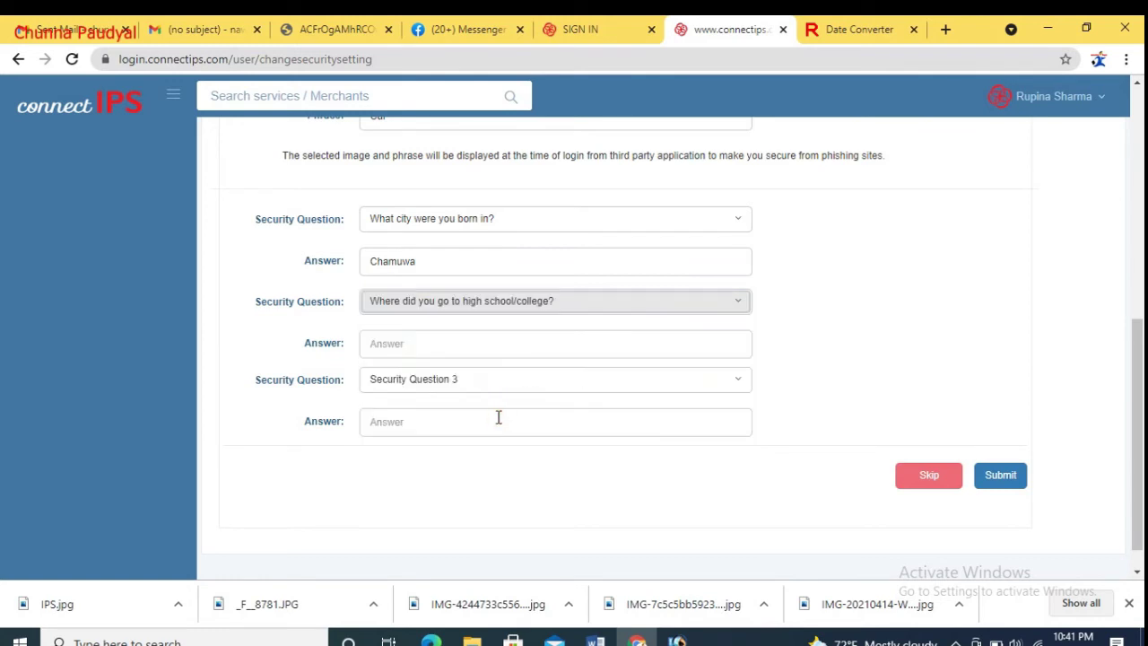
click(413, 345)
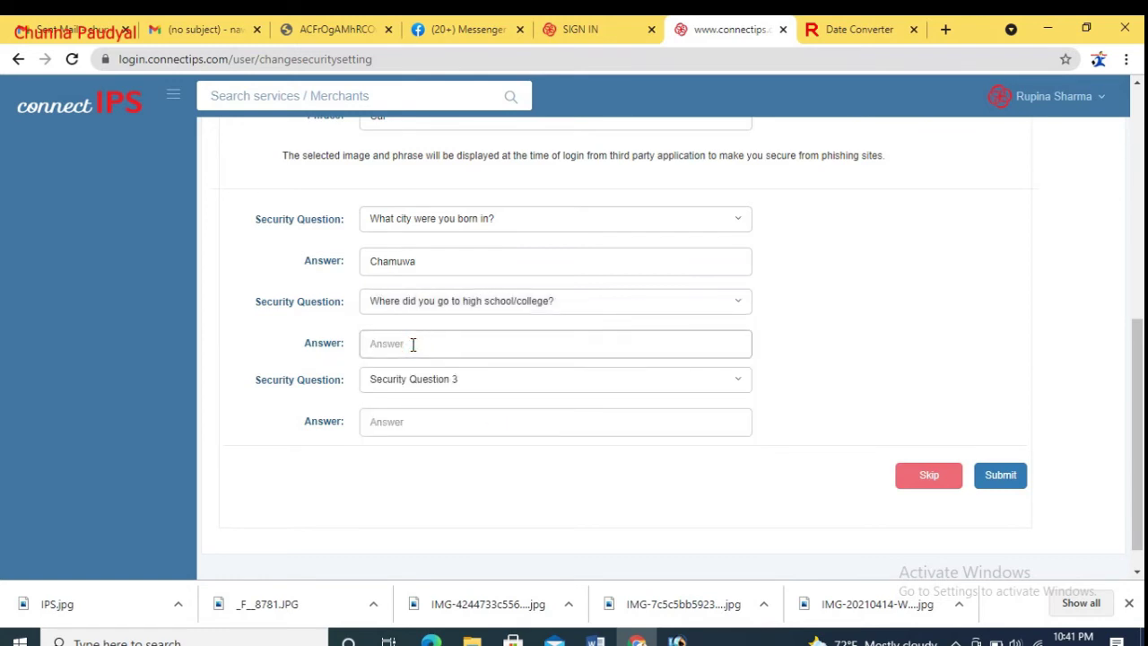
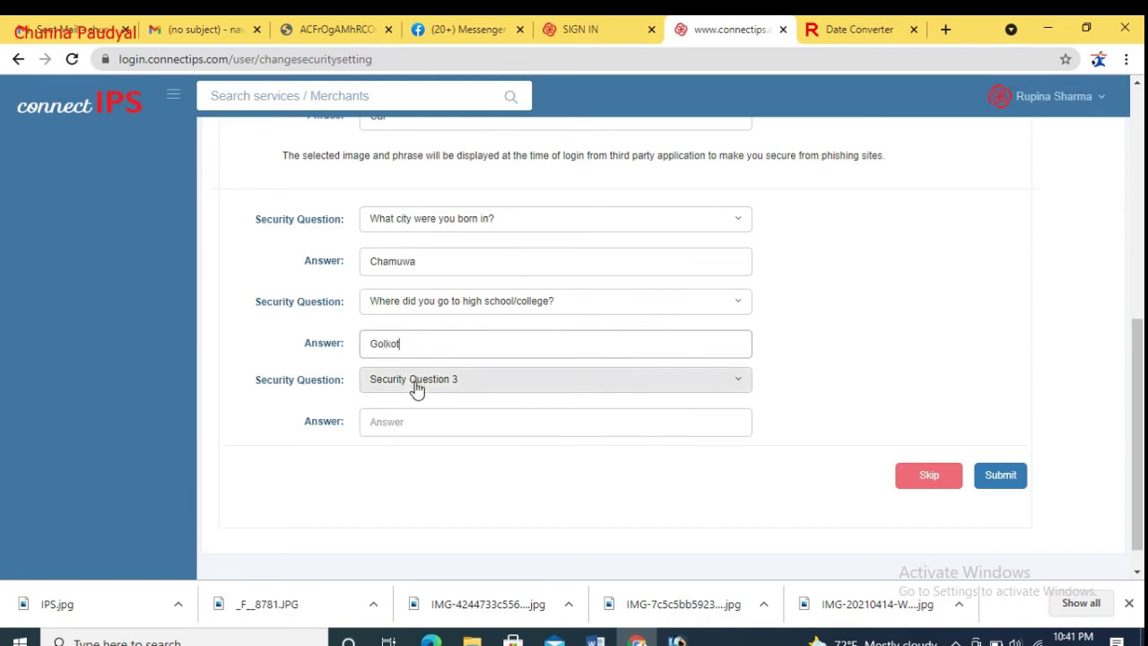
Step: Answer 'What is your favorite food?' as the third question and submit the security settings
click(415, 381)
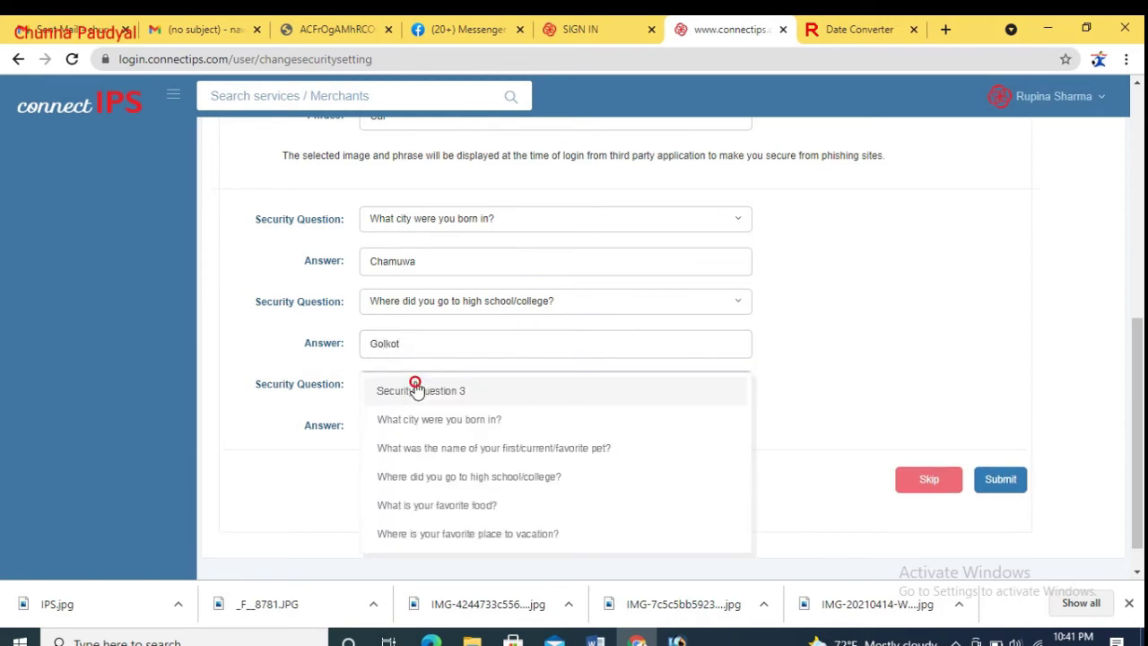
click(436, 511)
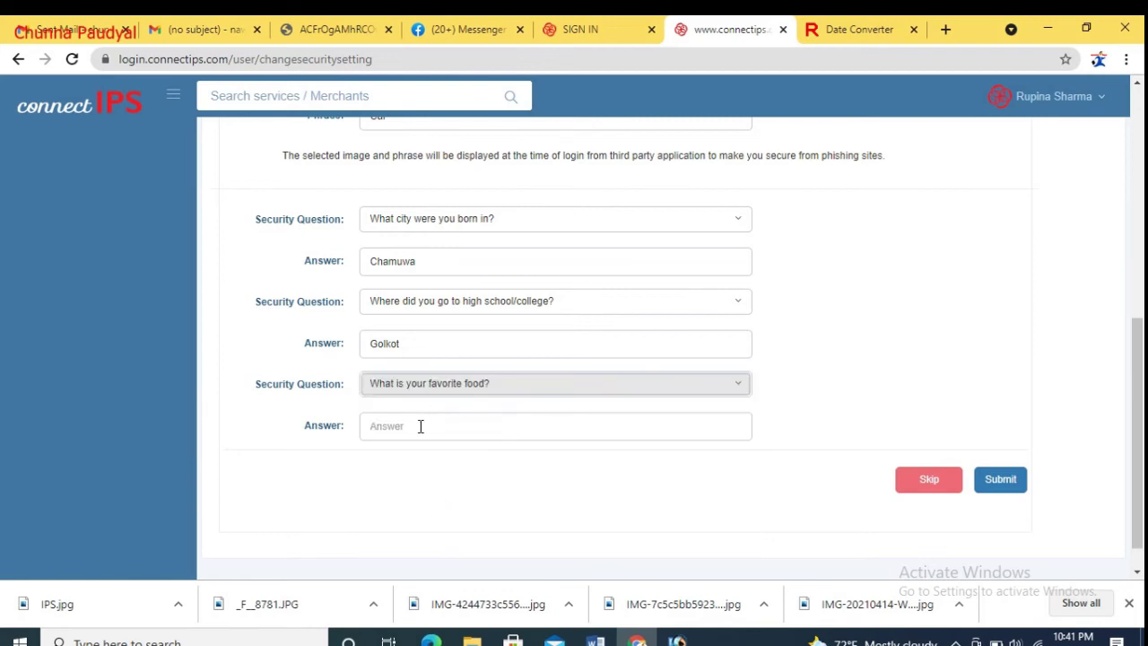
click(412, 428)
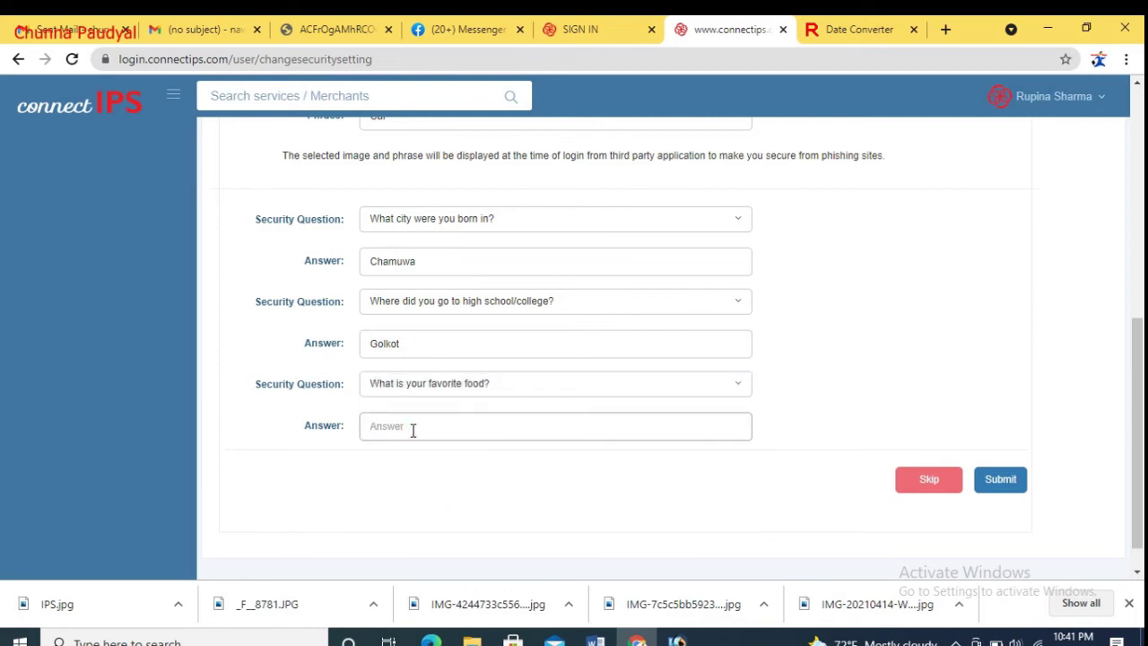
click(1009, 478)
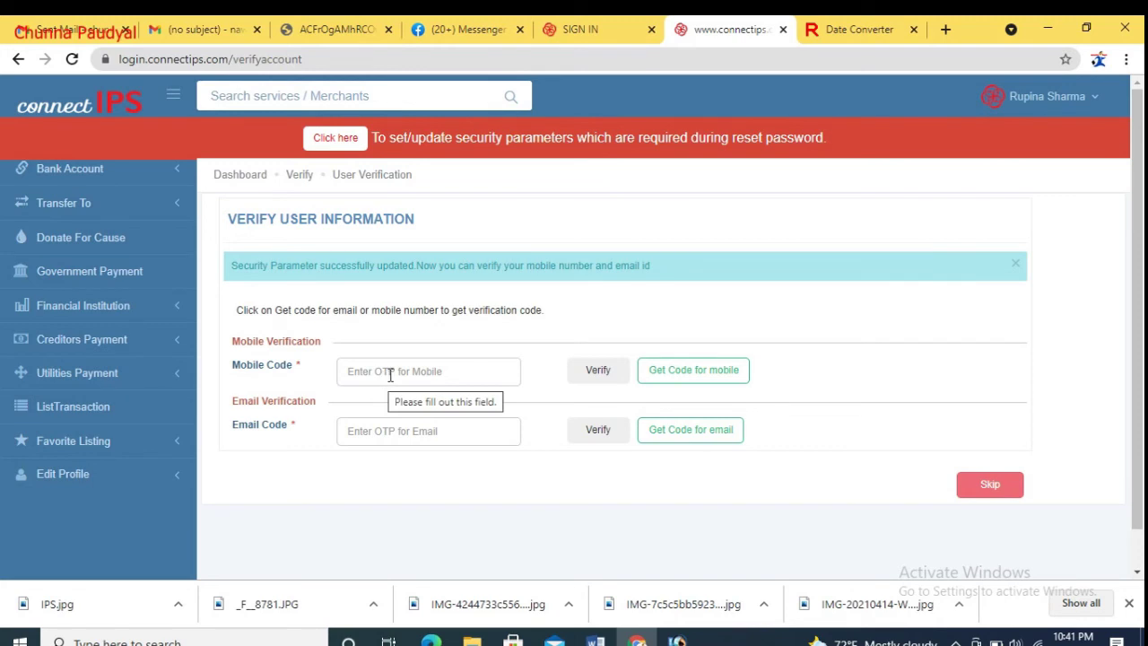
Step: Enter the mobile and email verification codes and verify the email address
click(390, 375)
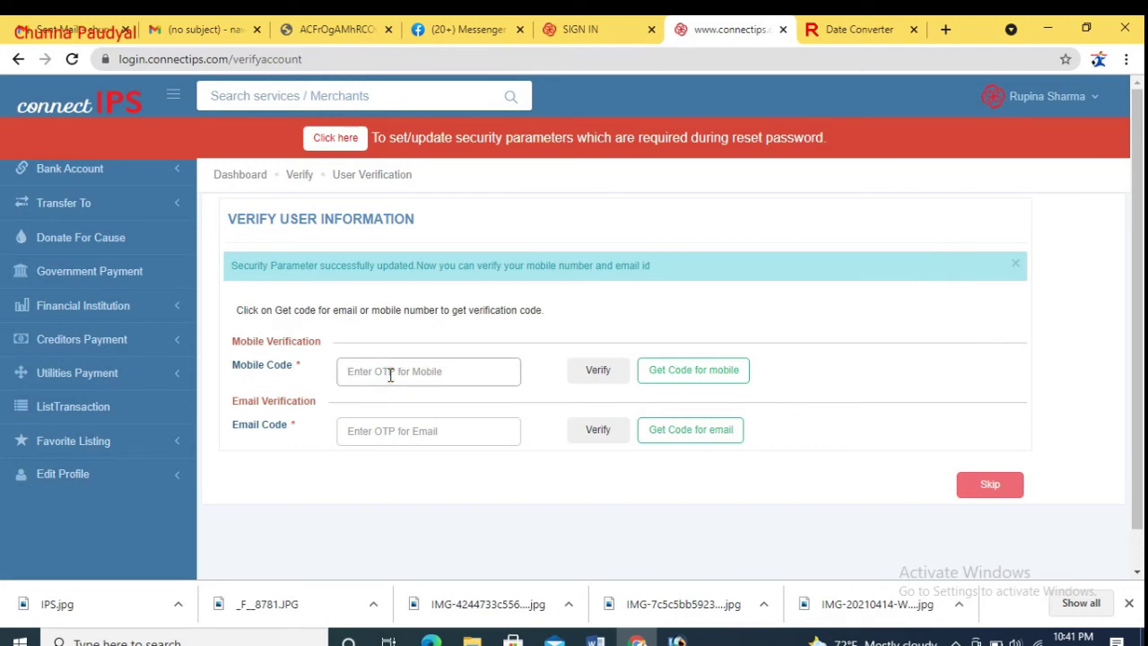
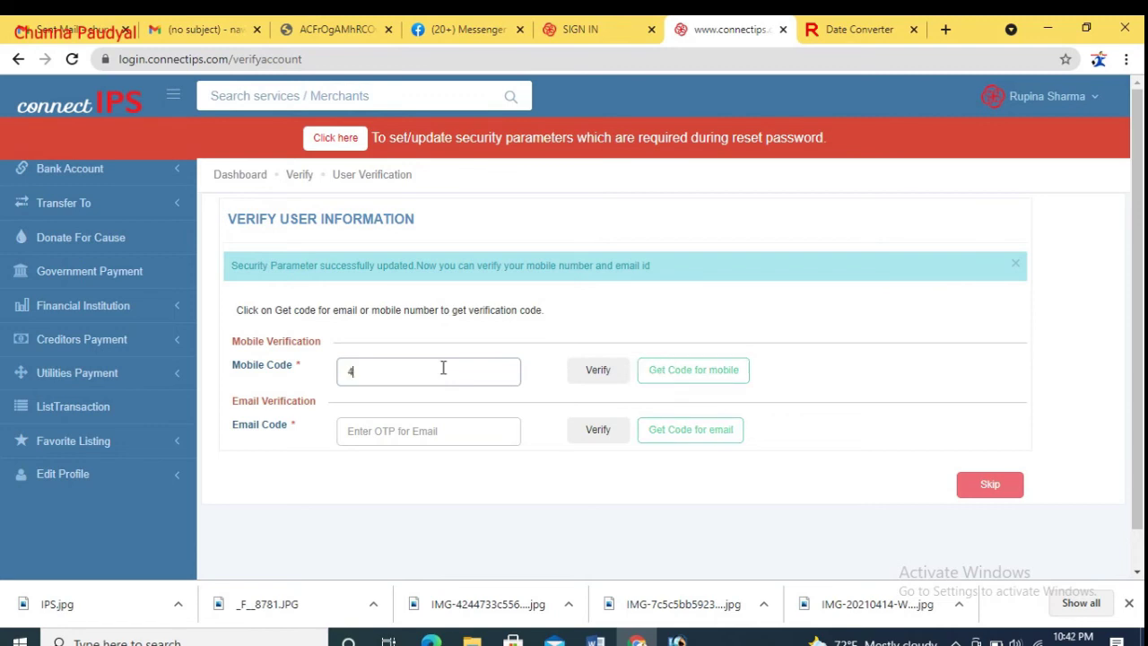
click(421, 438)
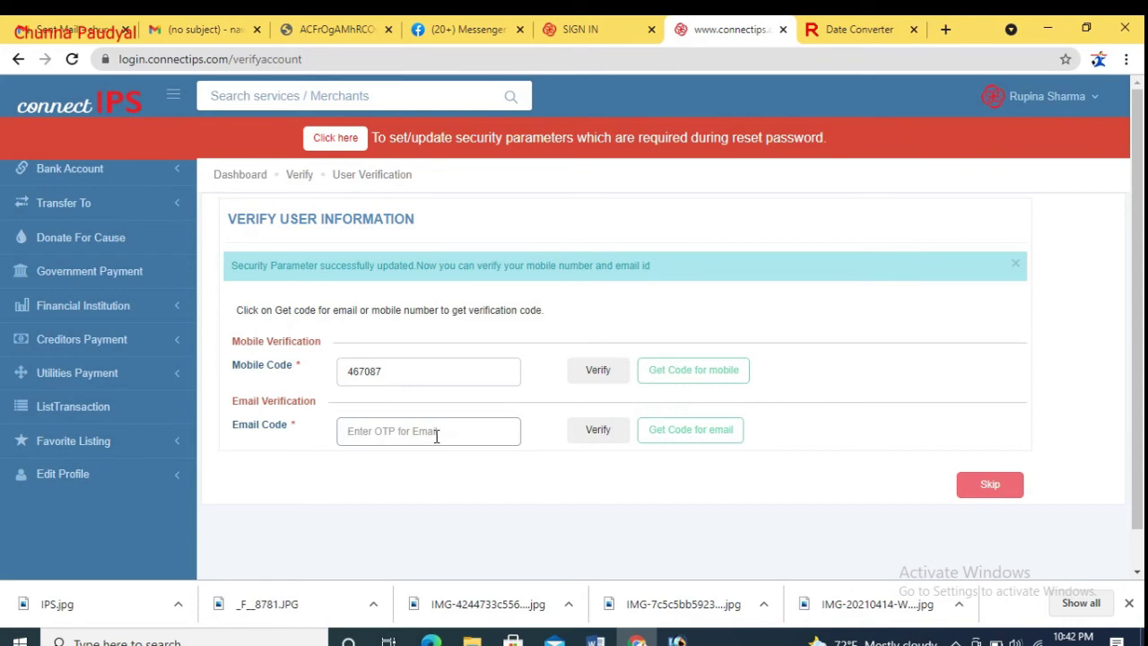
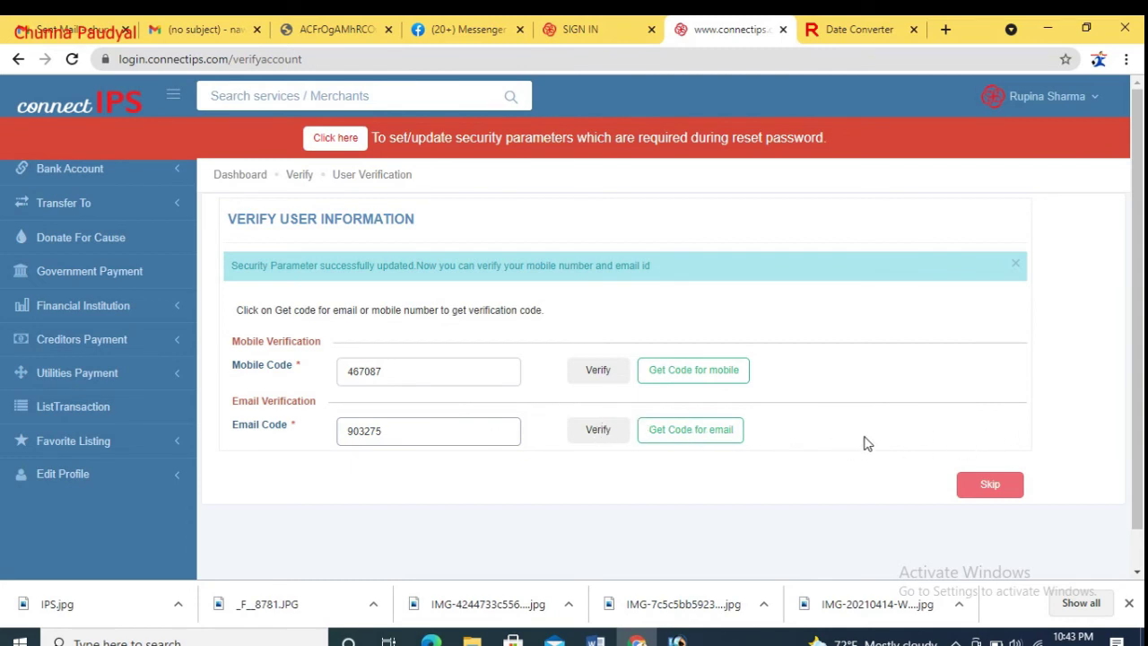
scroll(1132, 392, down, 1)
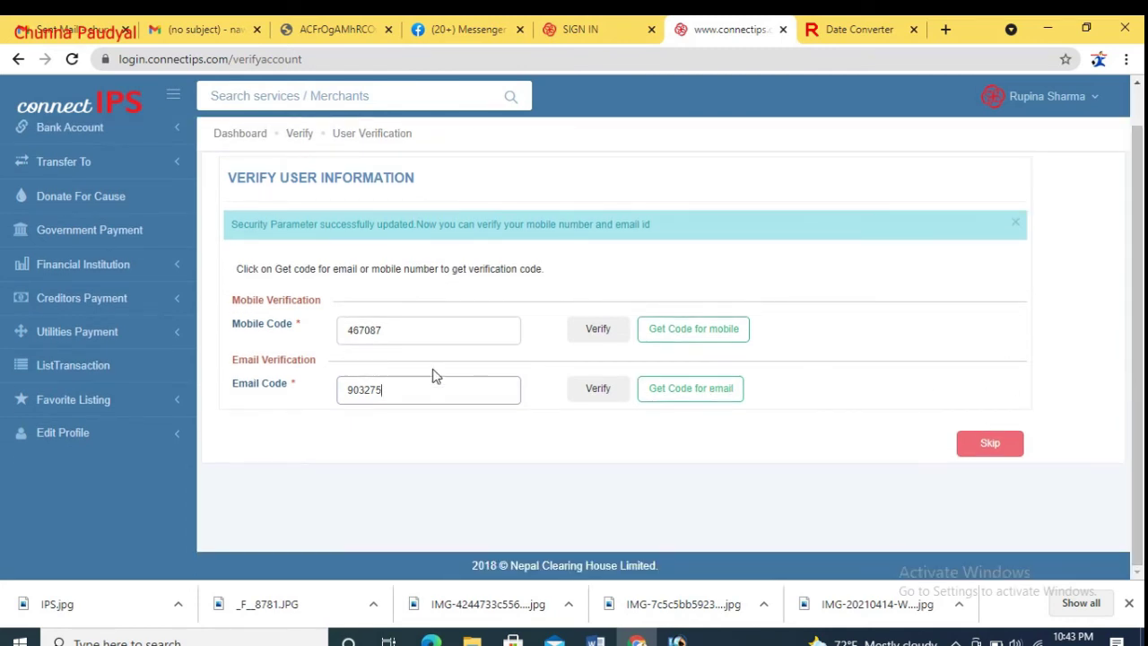
click(597, 391)
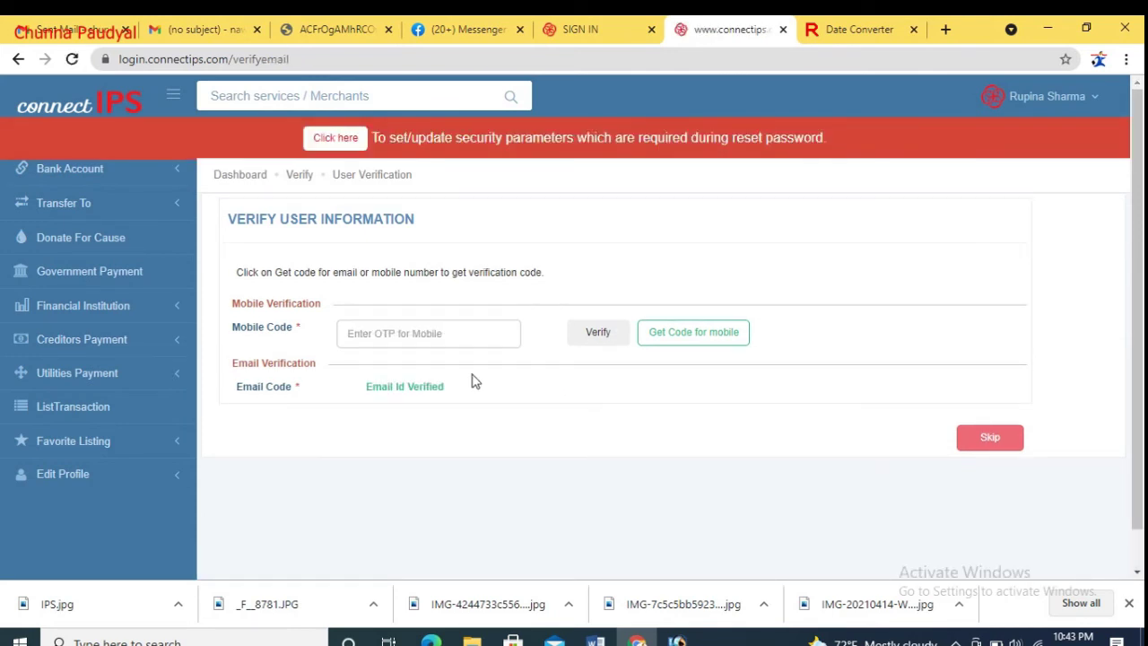
Step: Re-enter the mobile verification code and verify the mobile number
click(426, 333)
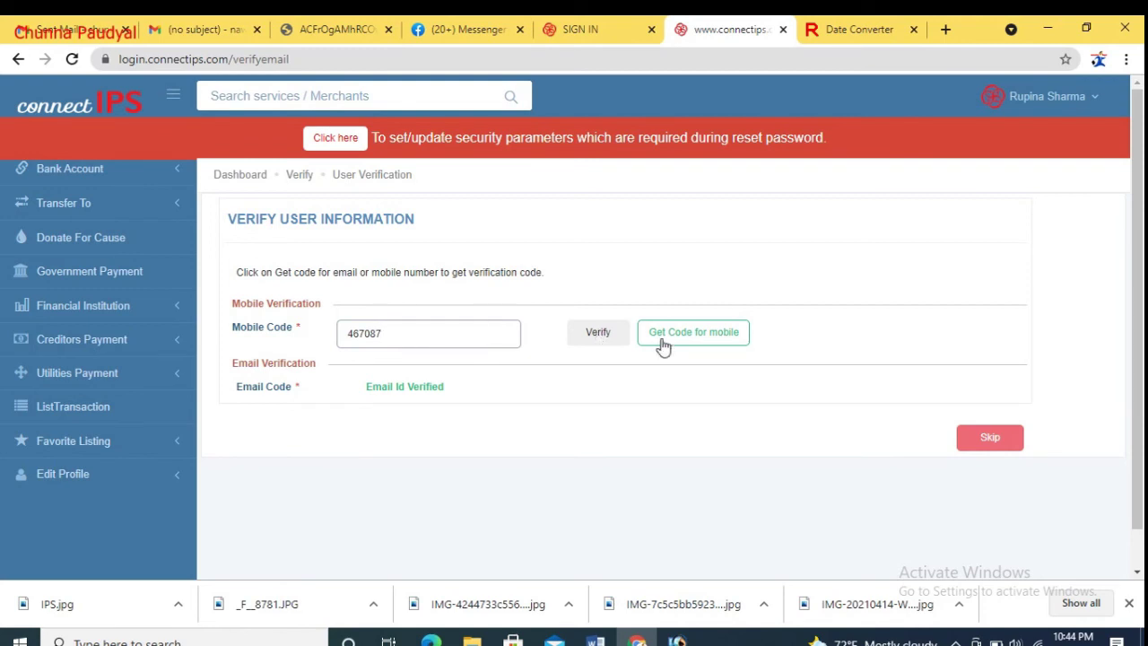
click(588, 335)
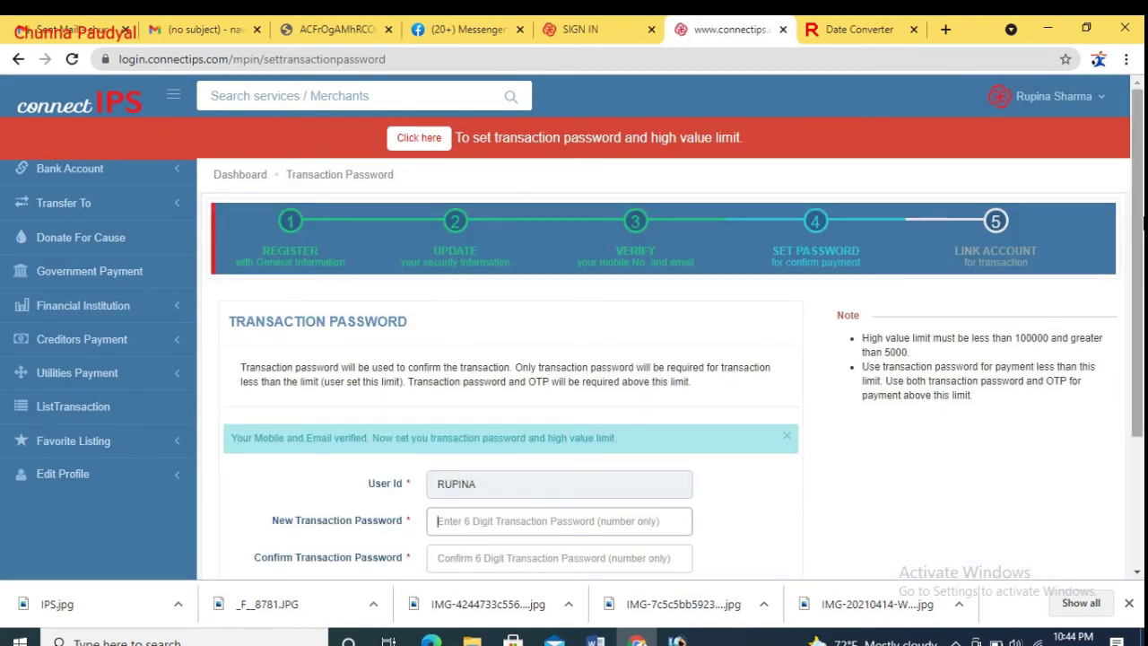
Step: Enter and confirm a new transaction password with the 100000 high value limit, then submit
drag(1140, 206, 1141, 299)
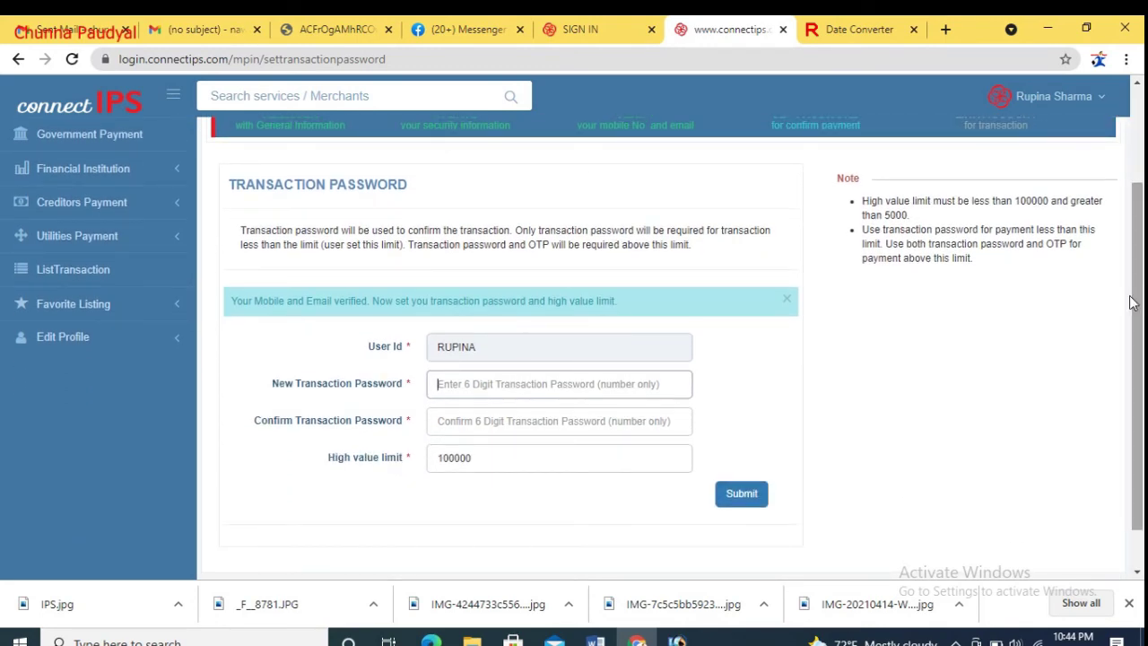
drag(1140, 310, 1141, 330)
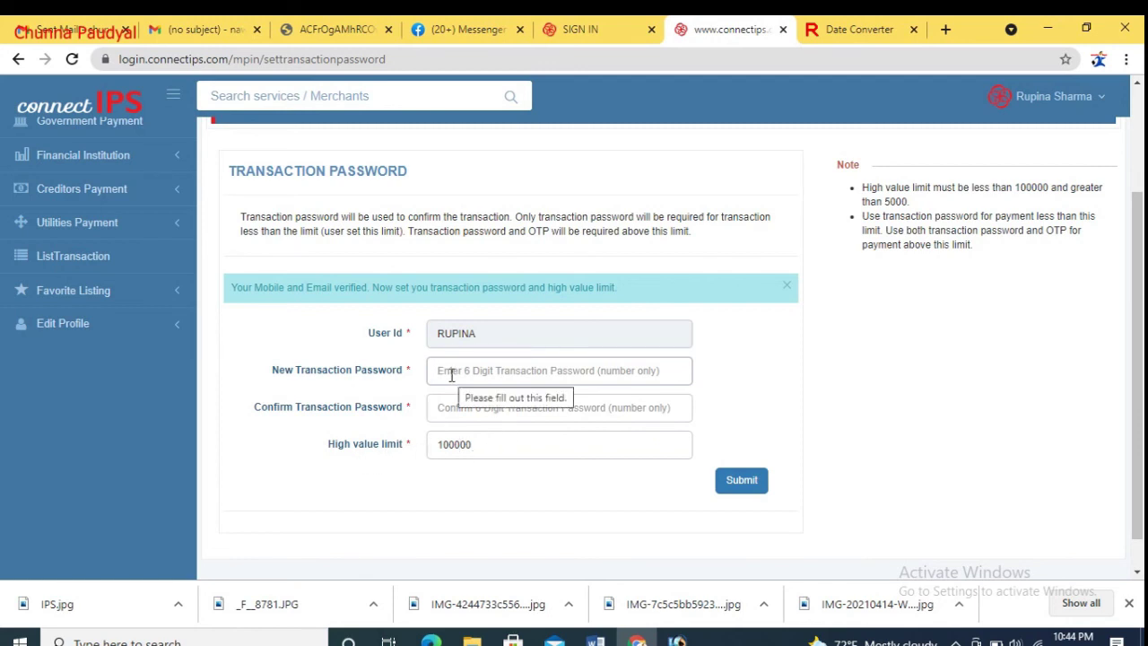
text(1)
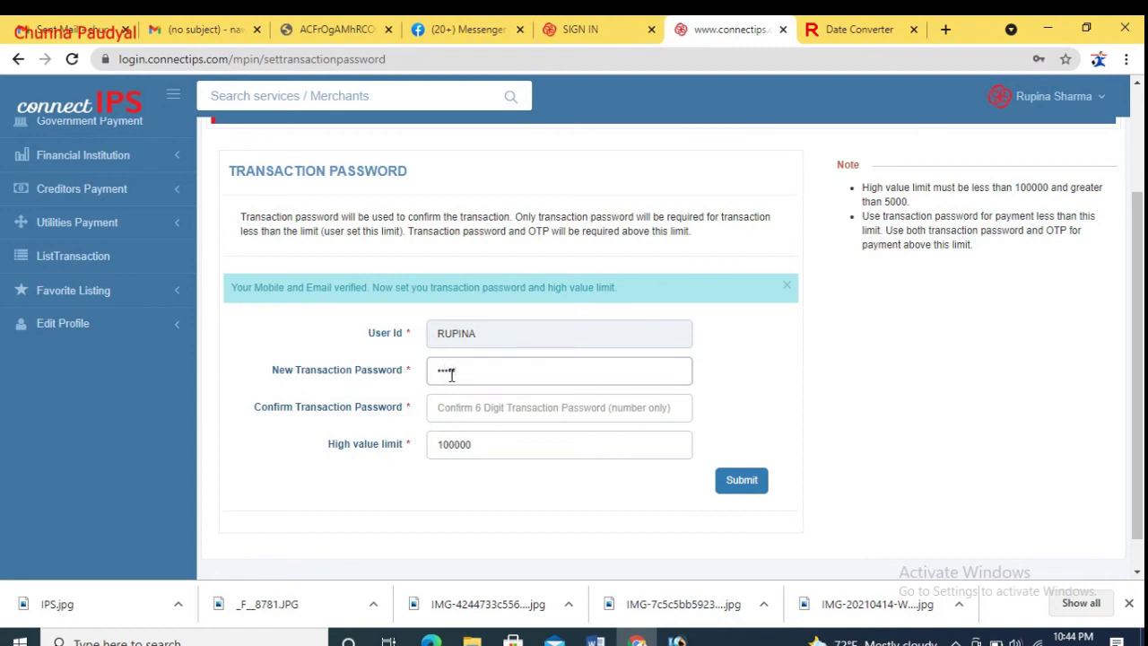
double_click(468, 371)
click(487, 405)
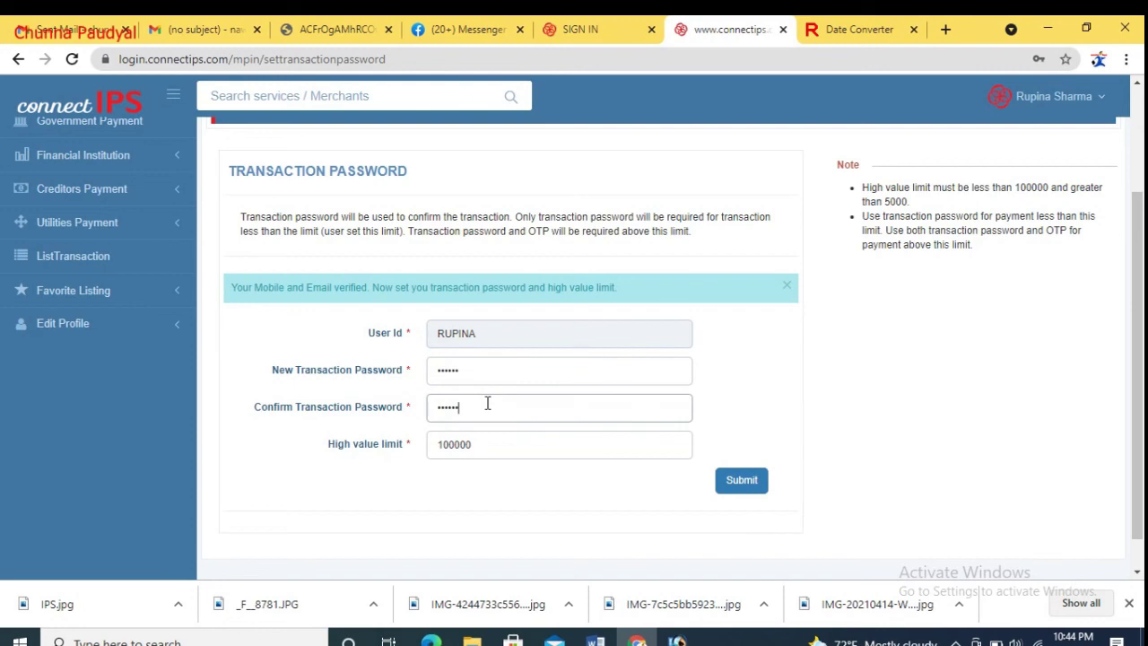
click(744, 482)
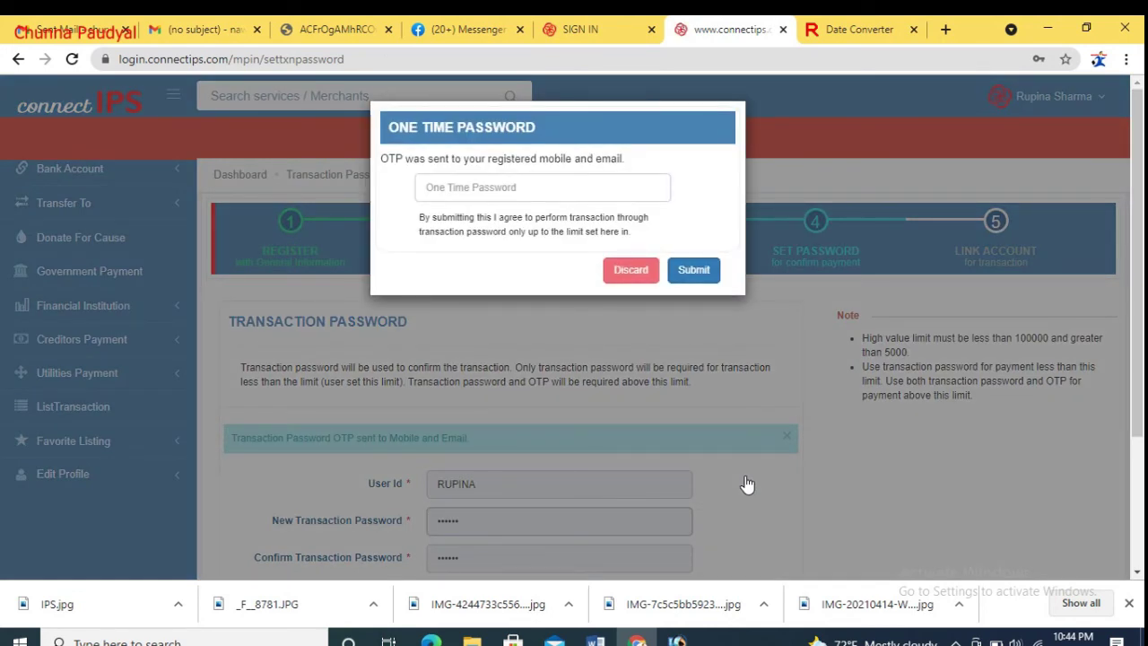
Step: Approve the transaction password with the one-time code from the OTP dialog
click(499, 191)
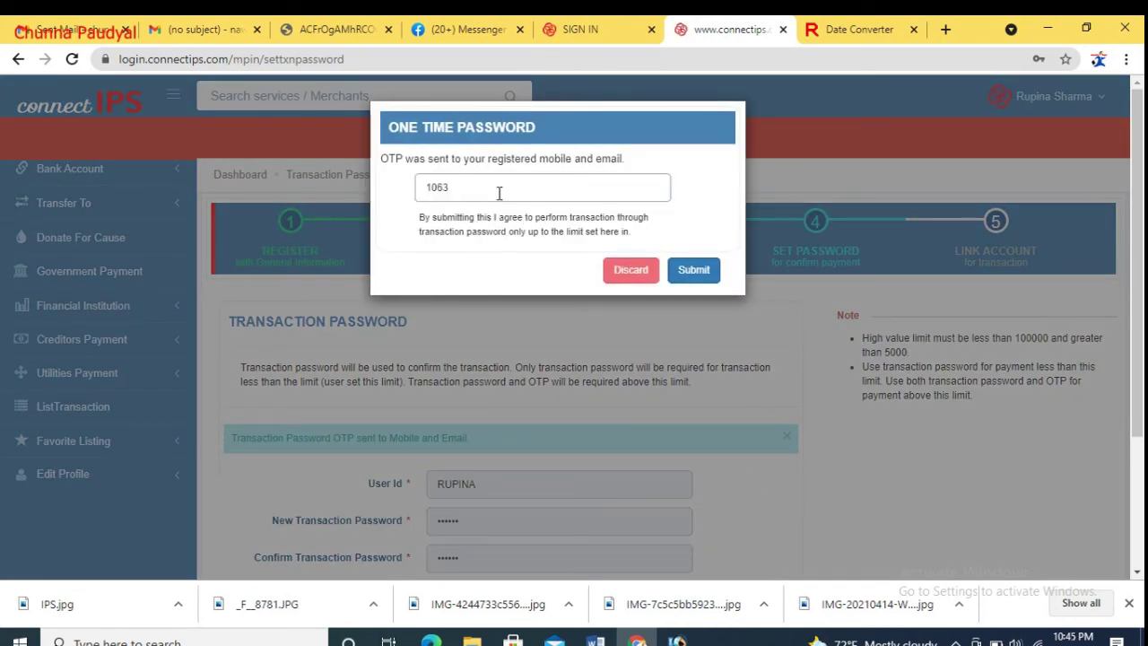
click(694, 273)
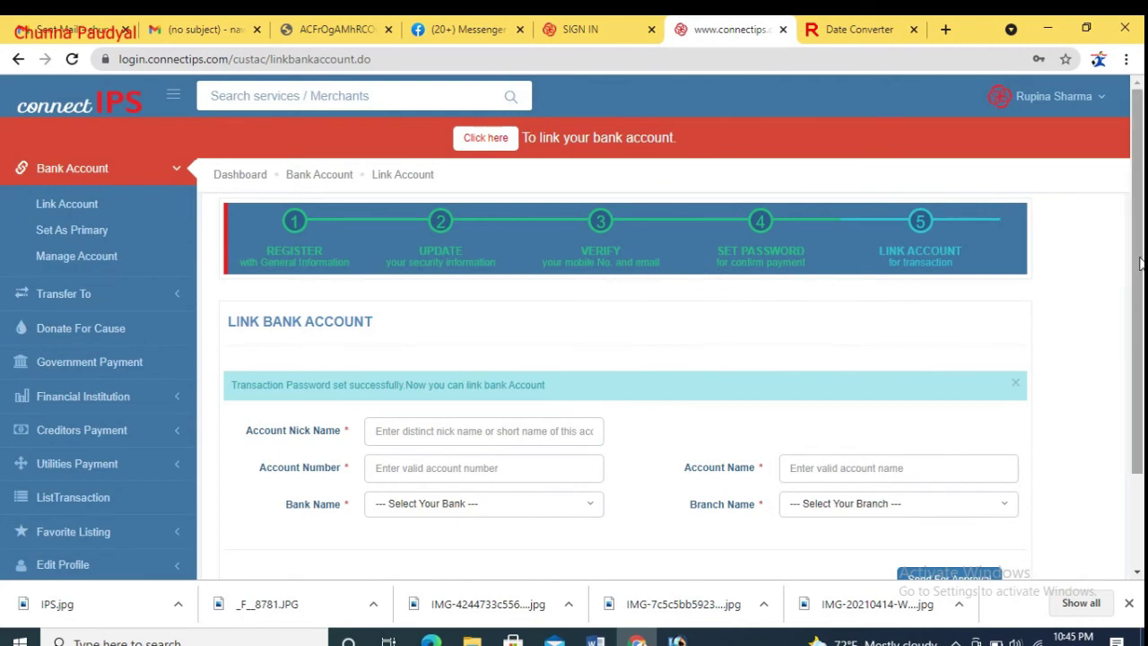
mouse_move(1140, 242)
mouse_down()
mouse_move(1140, 341)
mouse_move(1141, 241)
mouse_up()
scroll(1139, 296, down, 1)
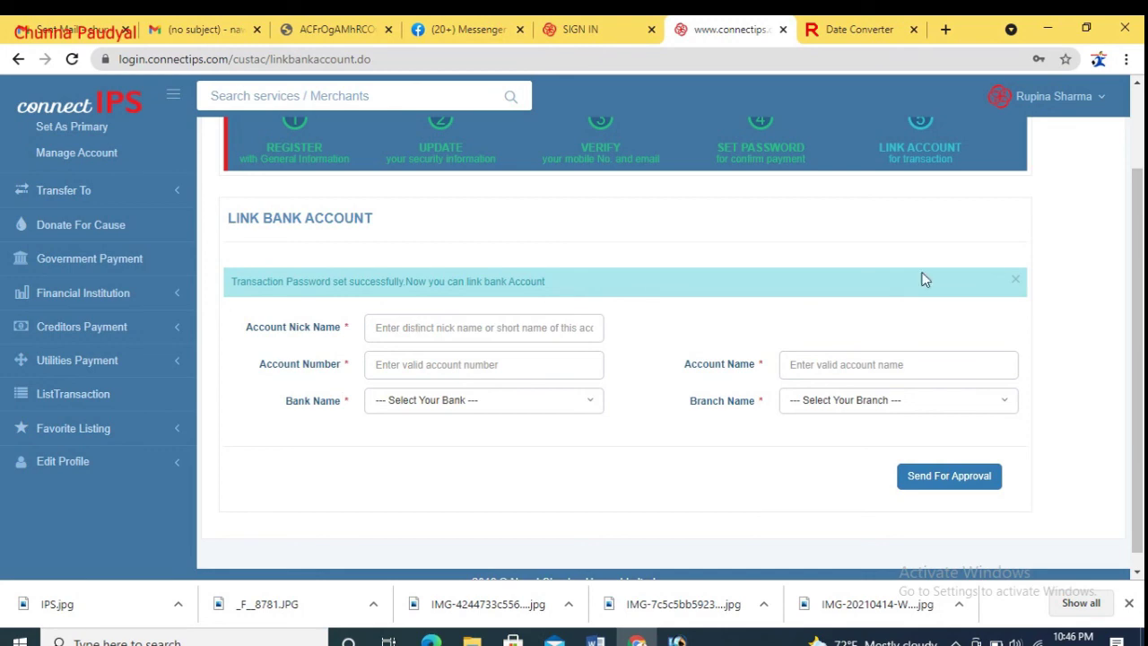
drag(1141, 271, 1139, 94)
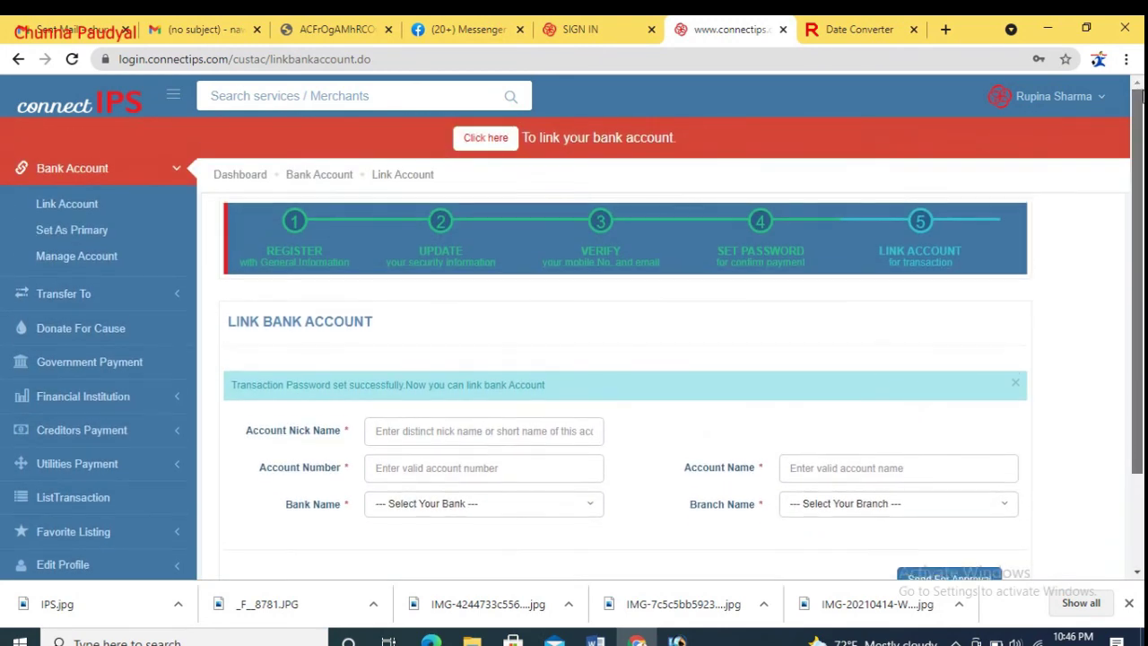
click(1061, 95)
click(1032, 330)
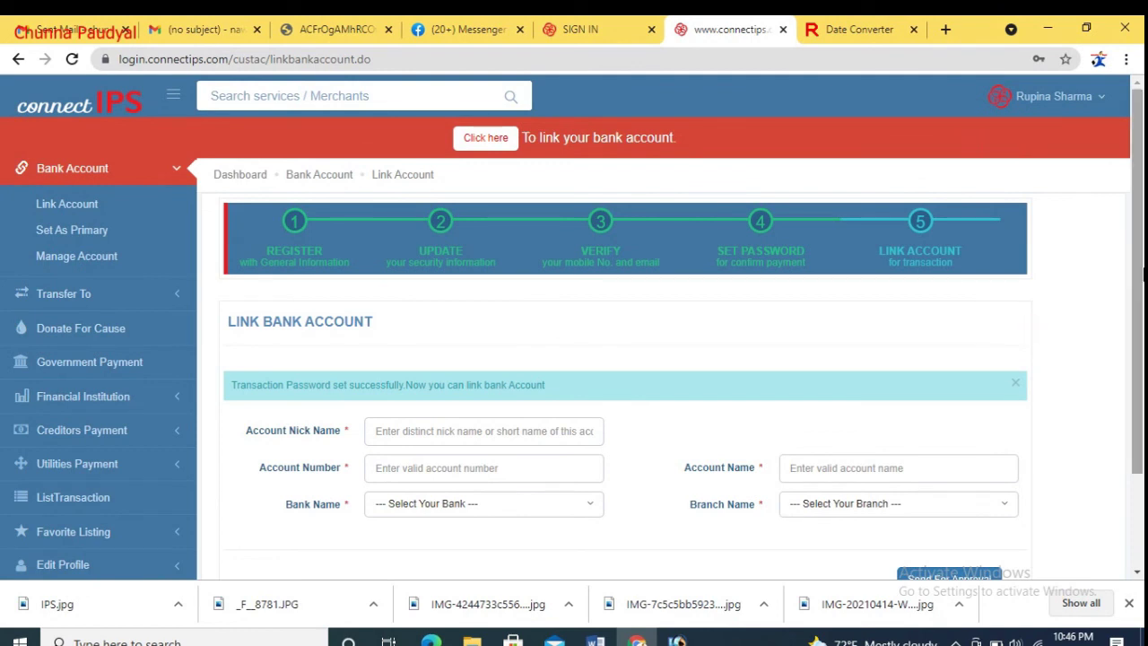
mouse_move(1141, 269)
mouse_down()
mouse_move(1141, 359)
mouse_move(1141, 260)
mouse_up()
click(1112, 320)
click(1080, 96)
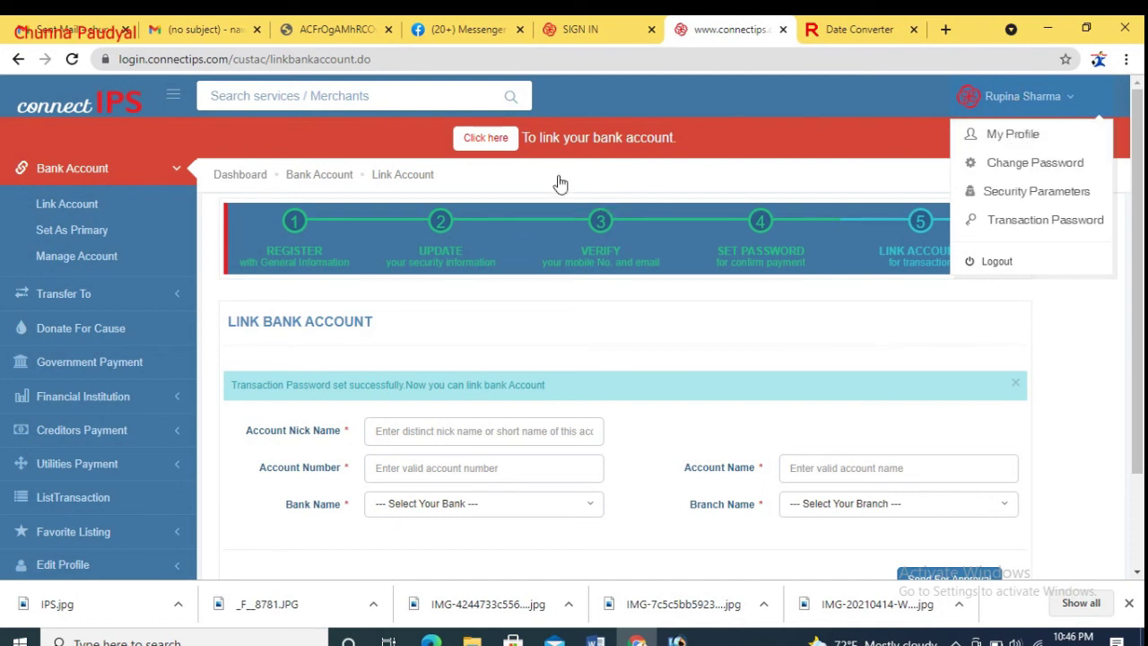
click(556, 237)
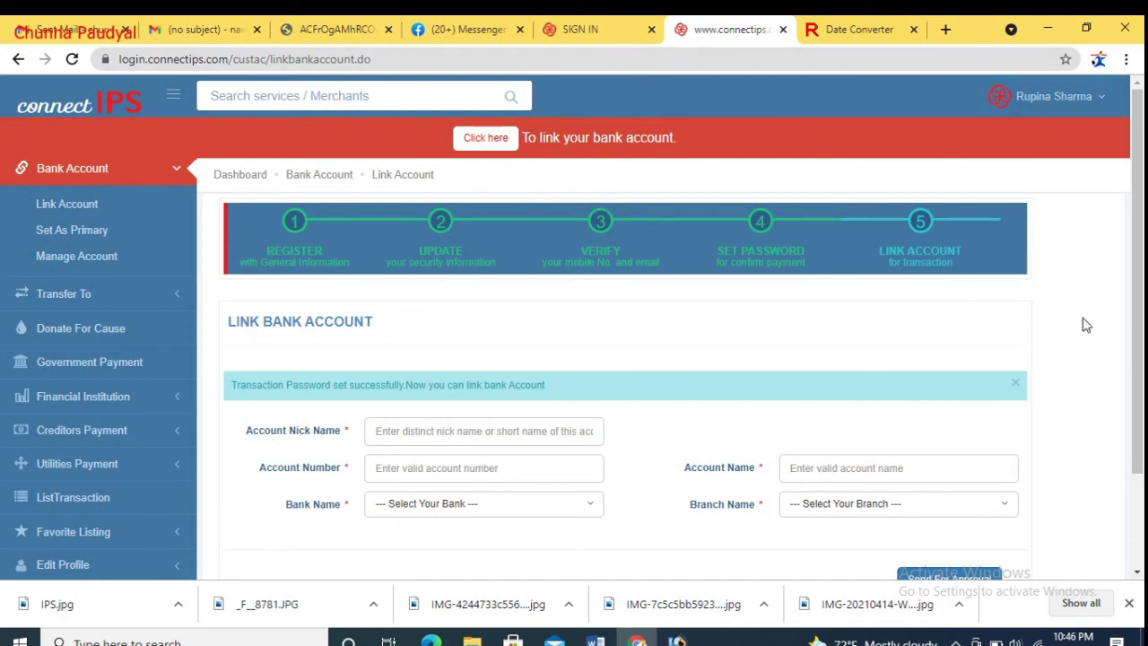
scroll(1142, 251, down, 2)
scroll(1143, 251, up, 2)
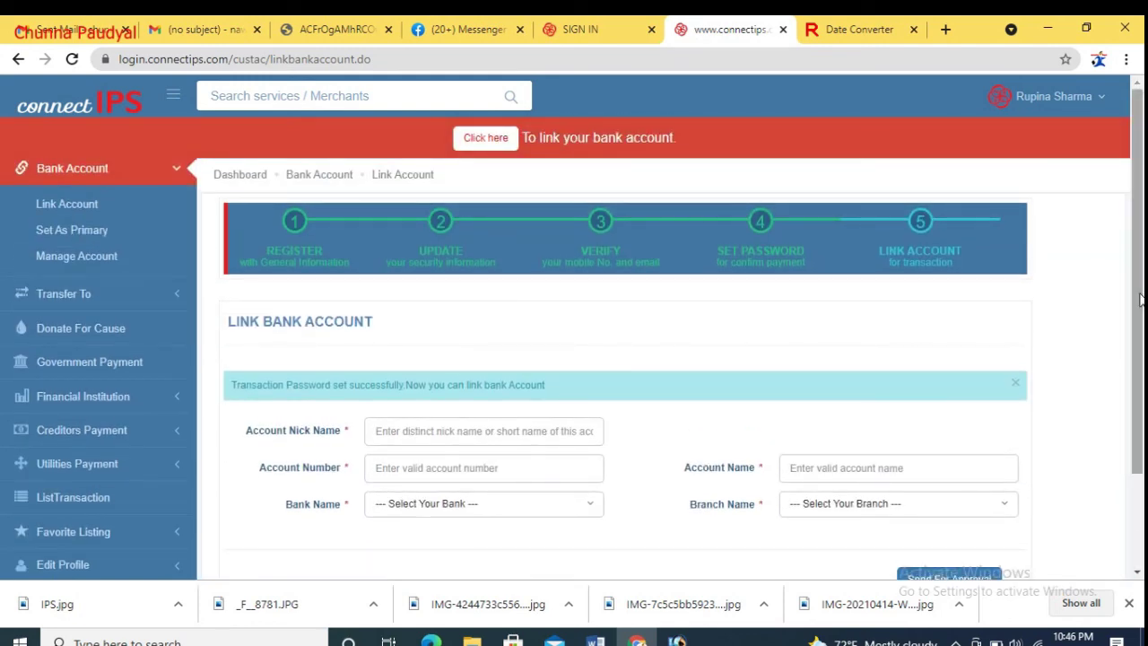
mouse_move(1139, 293)
mouse_down()
mouse_move(1139, 371)
mouse_move(1139, 291)
mouse_up()
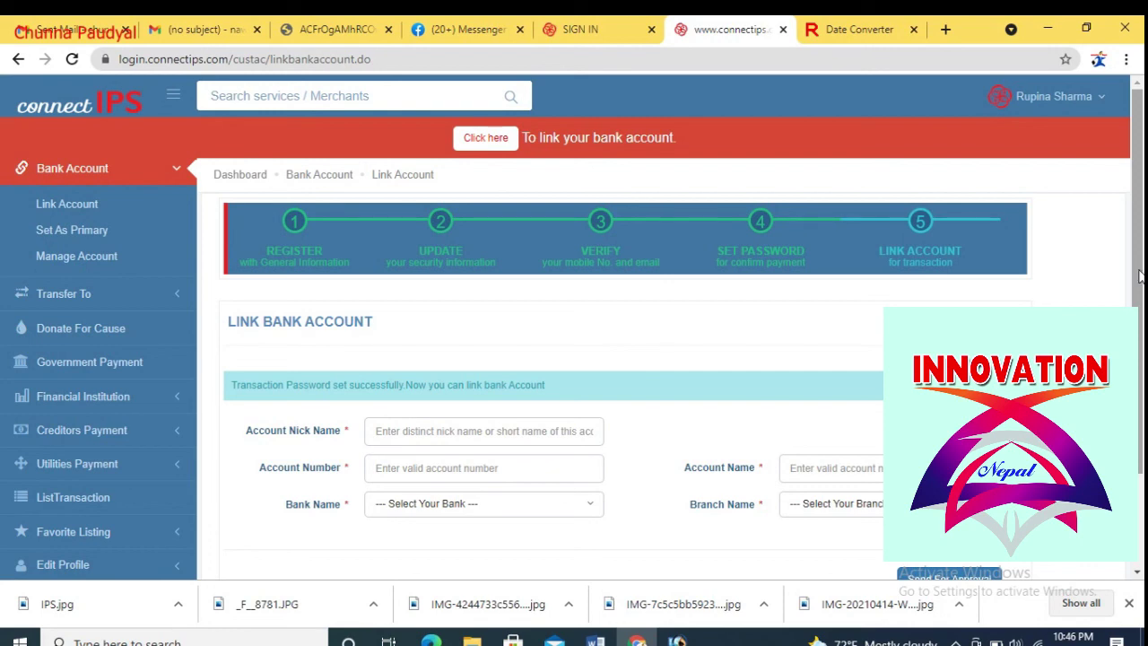
mouse_move(1139, 276)
mouse_down()
mouse_move(1139, 376)
mouse_move(1140, 272)
mouse_up()
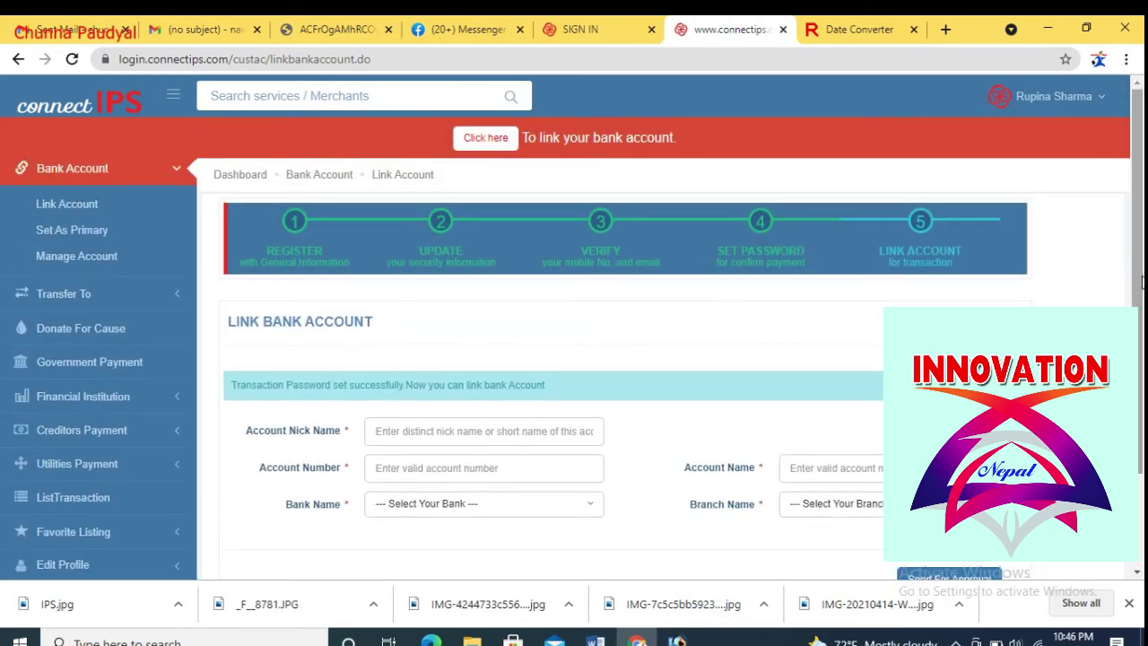